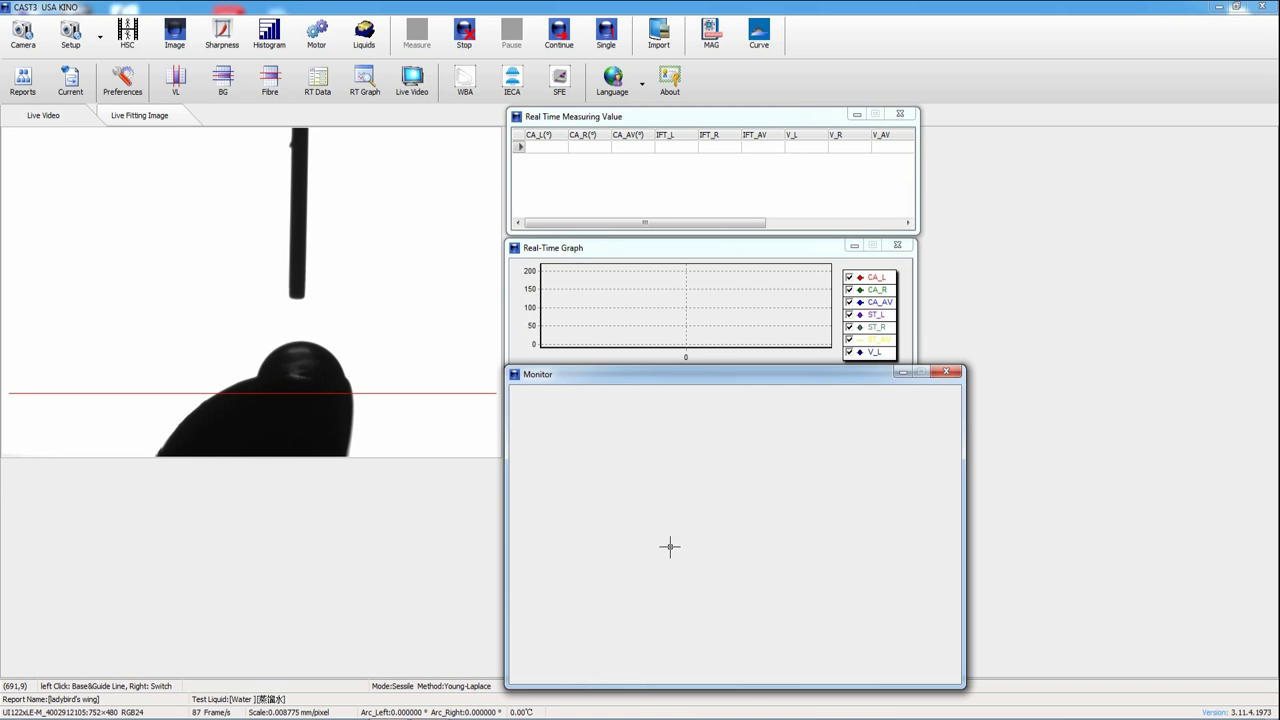
# Run a continuous contact angle measurement of the sessile drop on the live video and stop it
pyautogui.click(430, 405)
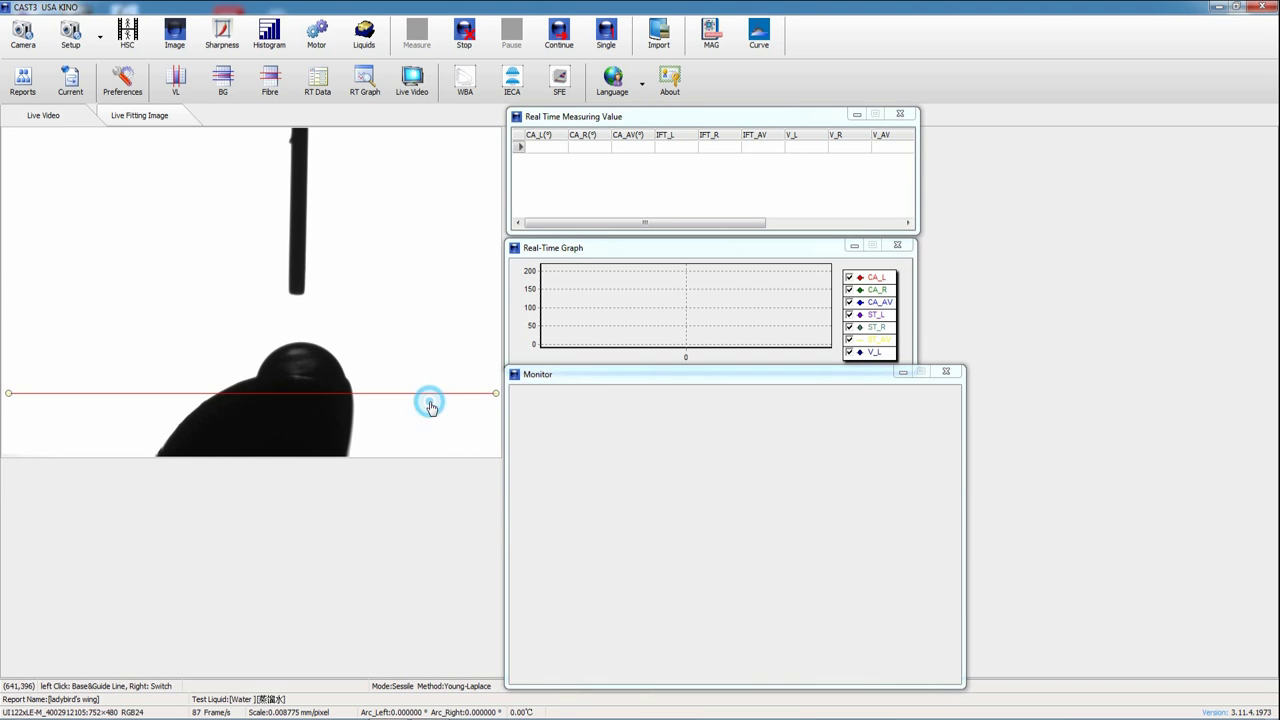
pyautogui.click(559, 33)
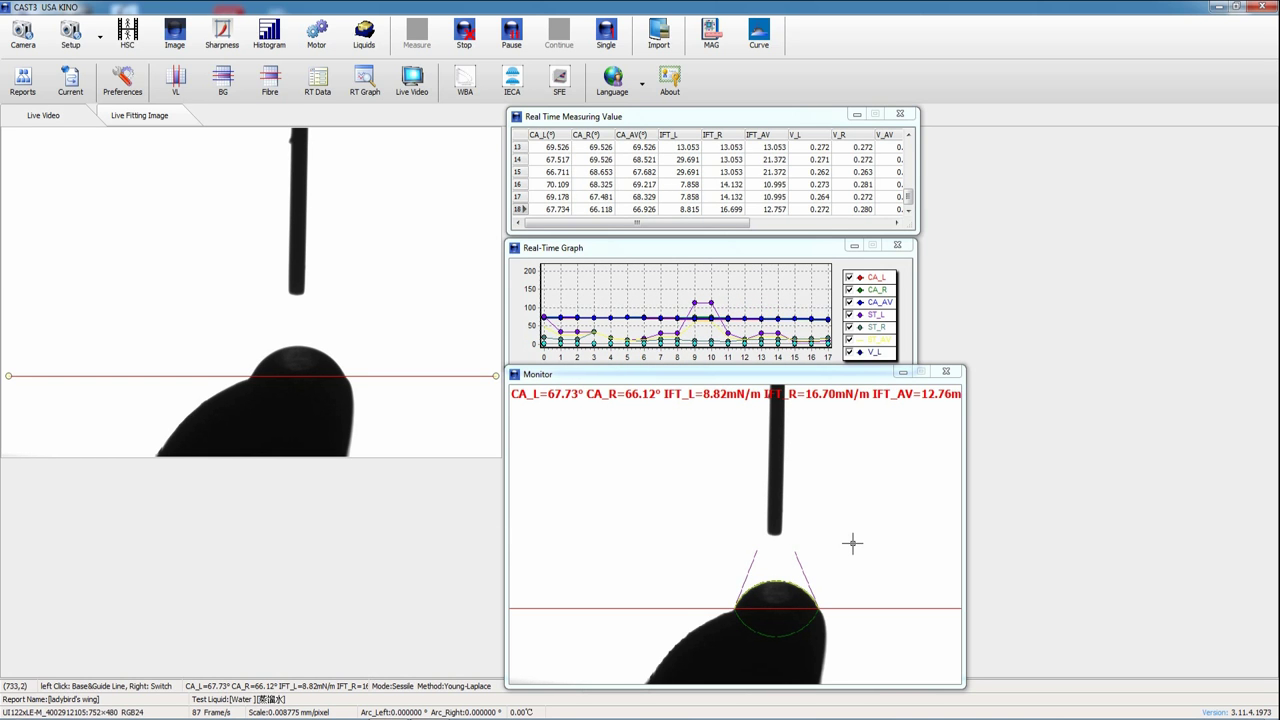
pyautogui.click(464, 35)
# Open the current measurement's detailed report in full size and browse the captured records to examine their images and fitted values
pyautogui.click(70, 76)
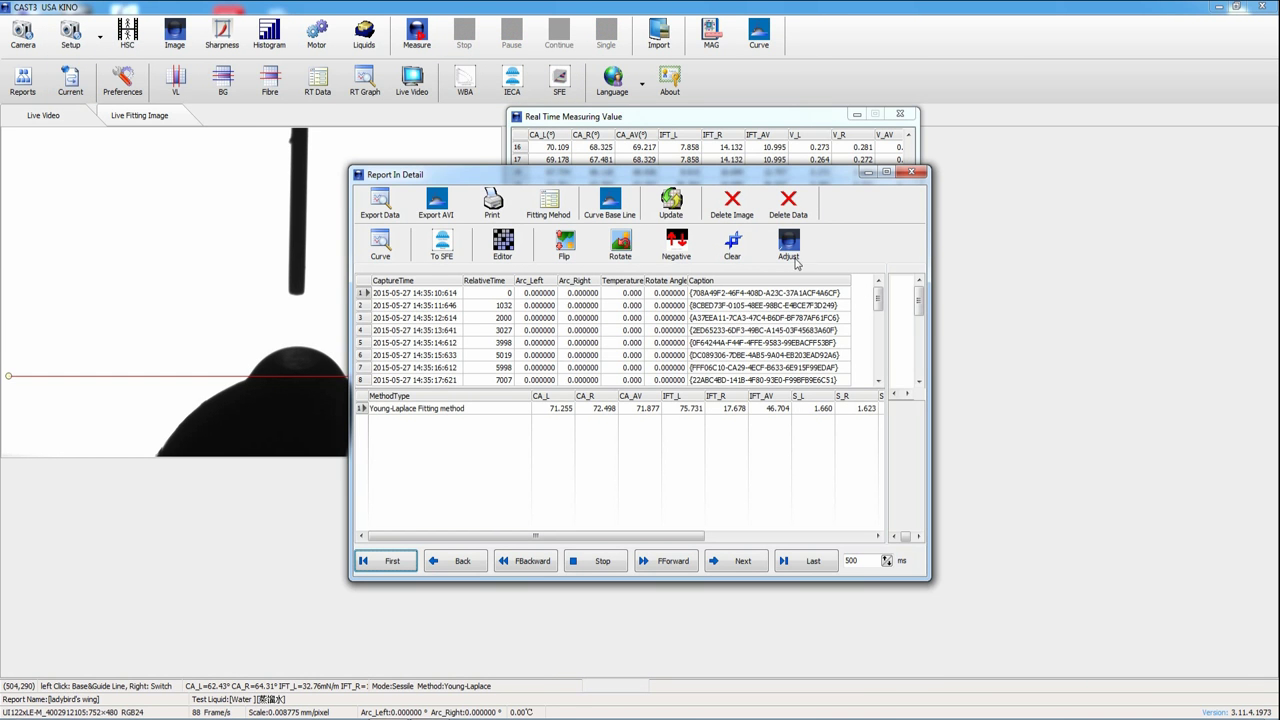
pyautogui.click(886, 173)
pyautogui.click(330, 232)
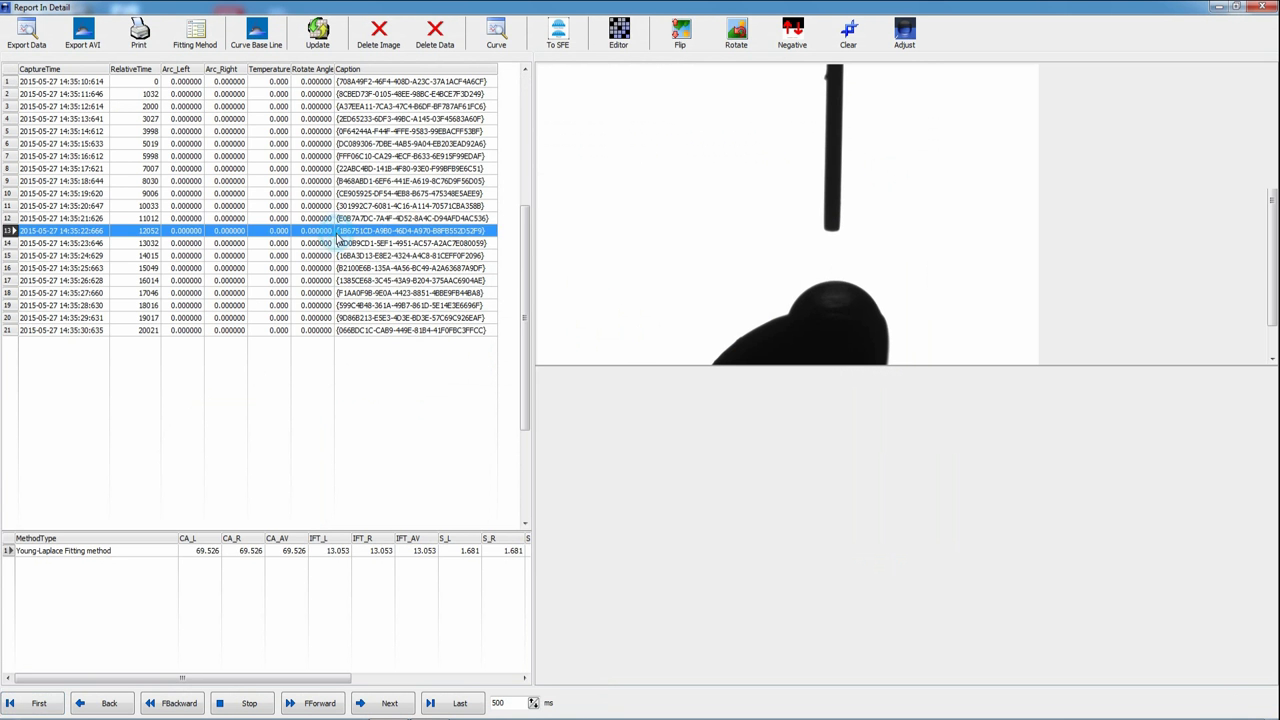
pyautogui.press('End')
pyautogui.press('Up')
pyautogui.press('Up')
pyautogui.press('Up')
pyautogui.press('Up')
pyautogui.press('Up')
pyautogui.press('Up')
pyautogui.press('Up')
pyautogui.press('Up')
pyautogui.press('Up')
pyautogui.press('Up')
pyautogui.press('Up')
pyautogui.press('Up')
pyautogui.press('Up')
pyautogui.press('Up')
pyautogui.press('Up')
pyautogui.press('Up')
pyautogui.press('Up')
pyautogui.press('Up')
pyautogui.press('Up')
pyautogui.press('Up')
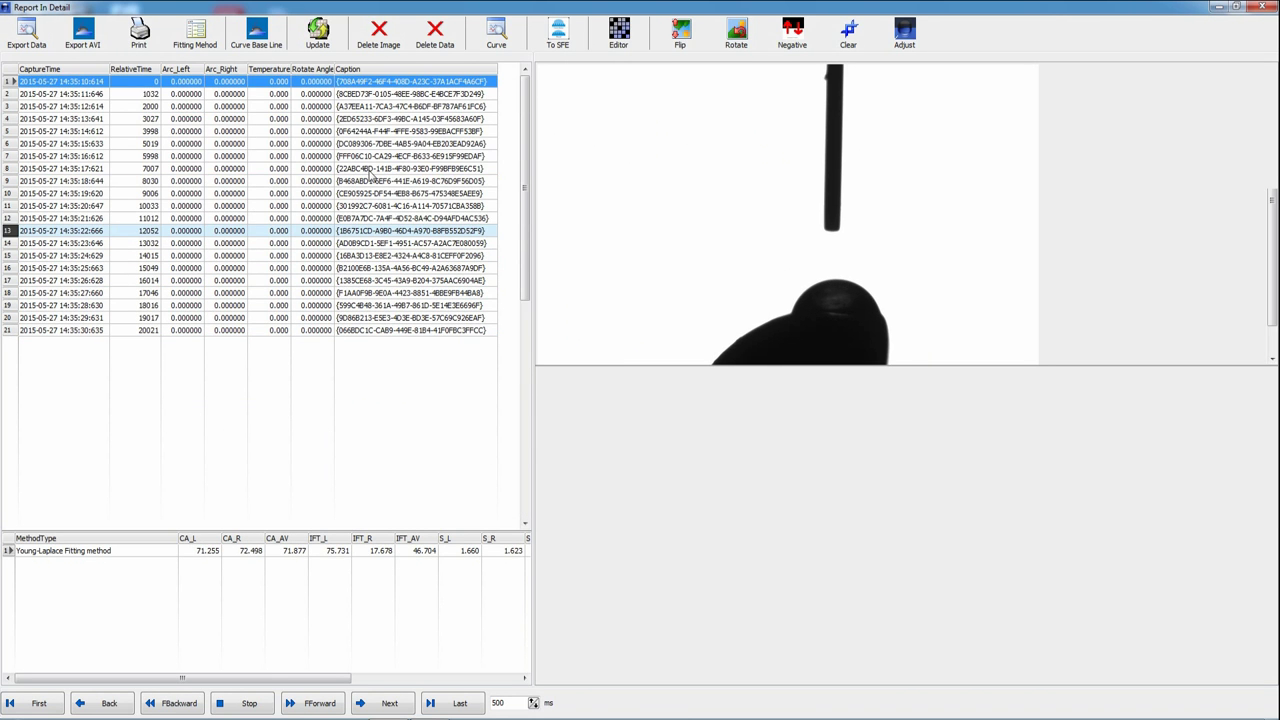
pyautogui.click(370, 270)
pyautogui.press('Down')
pyautogui.press('Down')
pyautogui.press('Down')
pyautogui.press('Down')
pyautogui.press('Down')
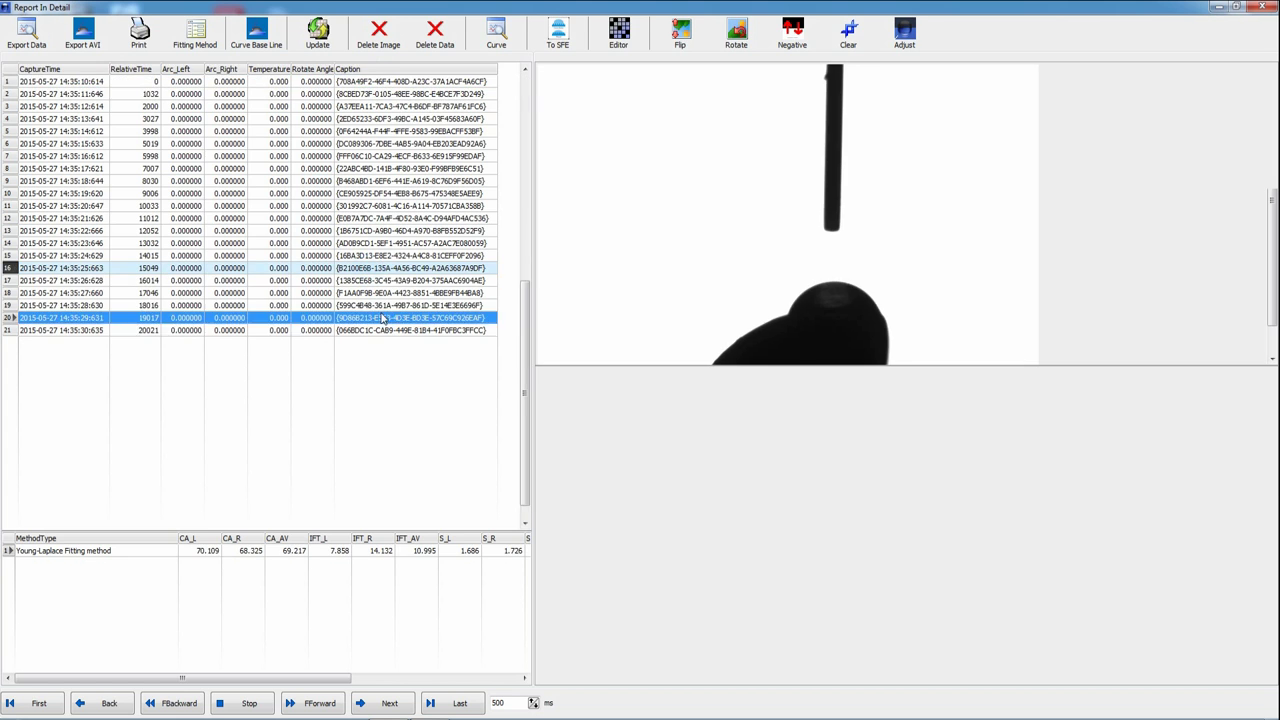
# Export the report data to F:\Program Files\CAST3.11.2\Report and show the exported [ladybird's wing] folder in a maximized window
pyautogui.click(28, 36)
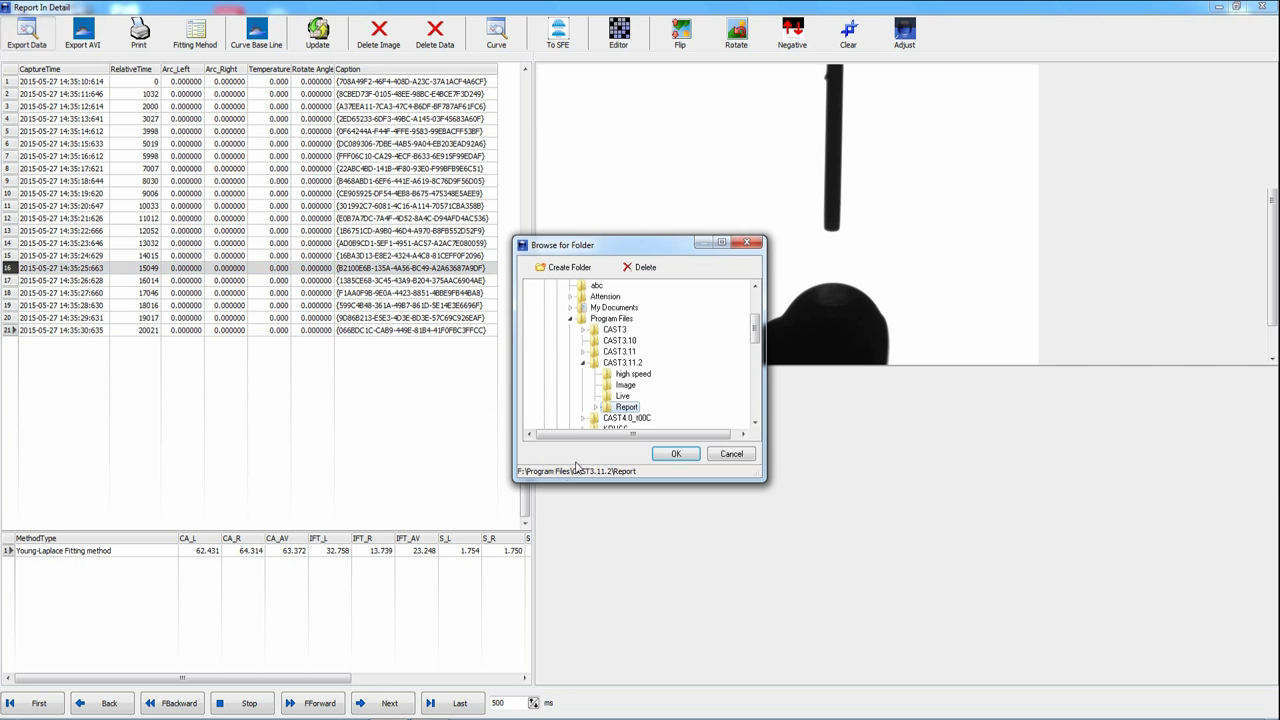
pyautogui.click(666, 456)
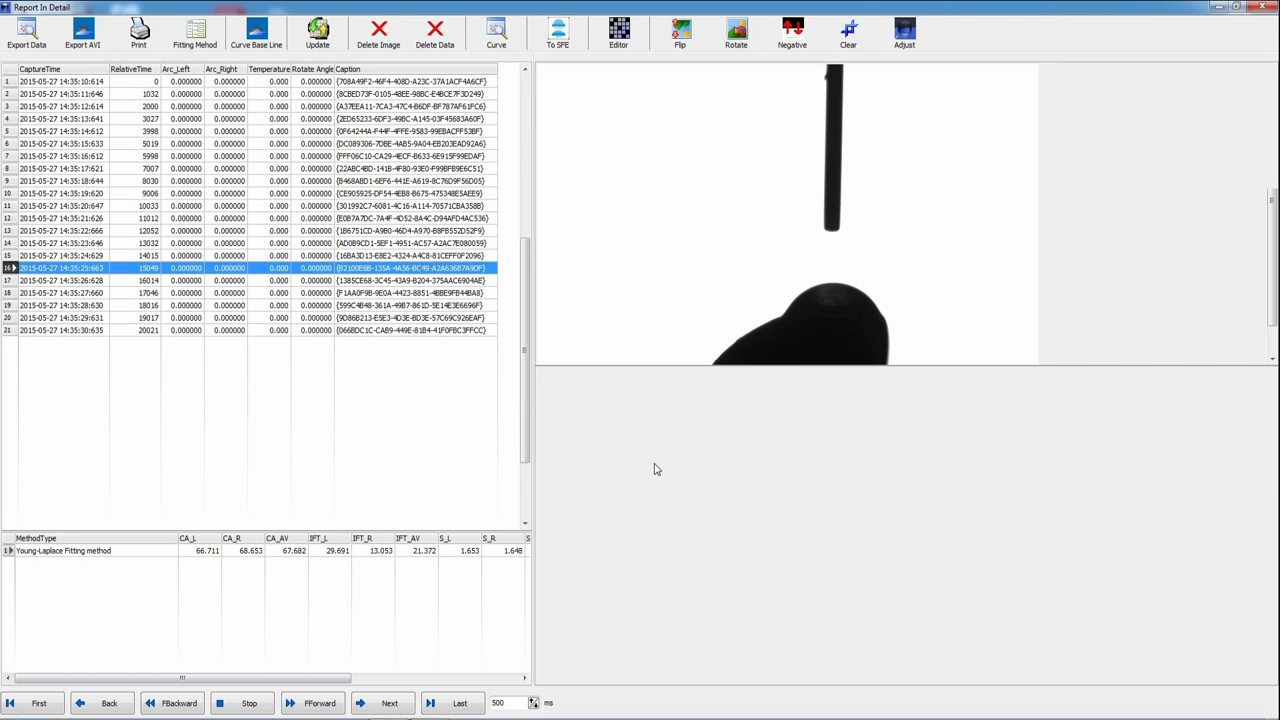
pyautogui.click(718, 409)
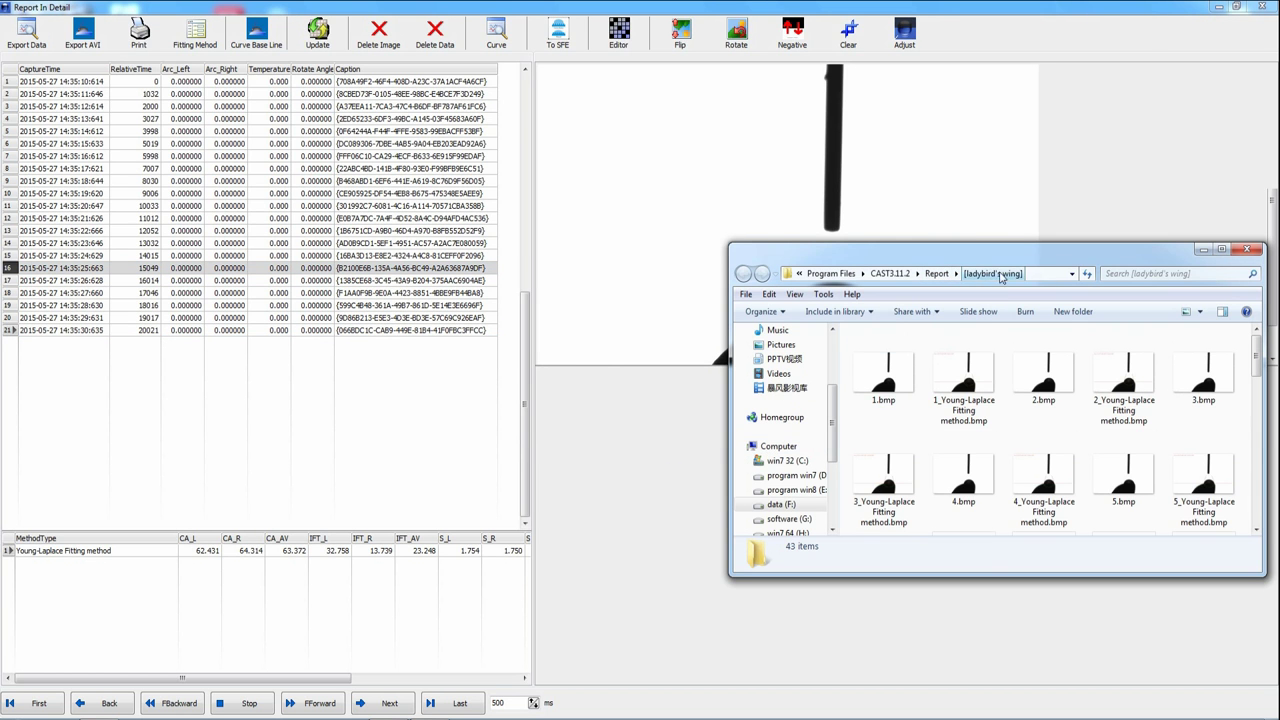
pyautogui.click(1222, 249)
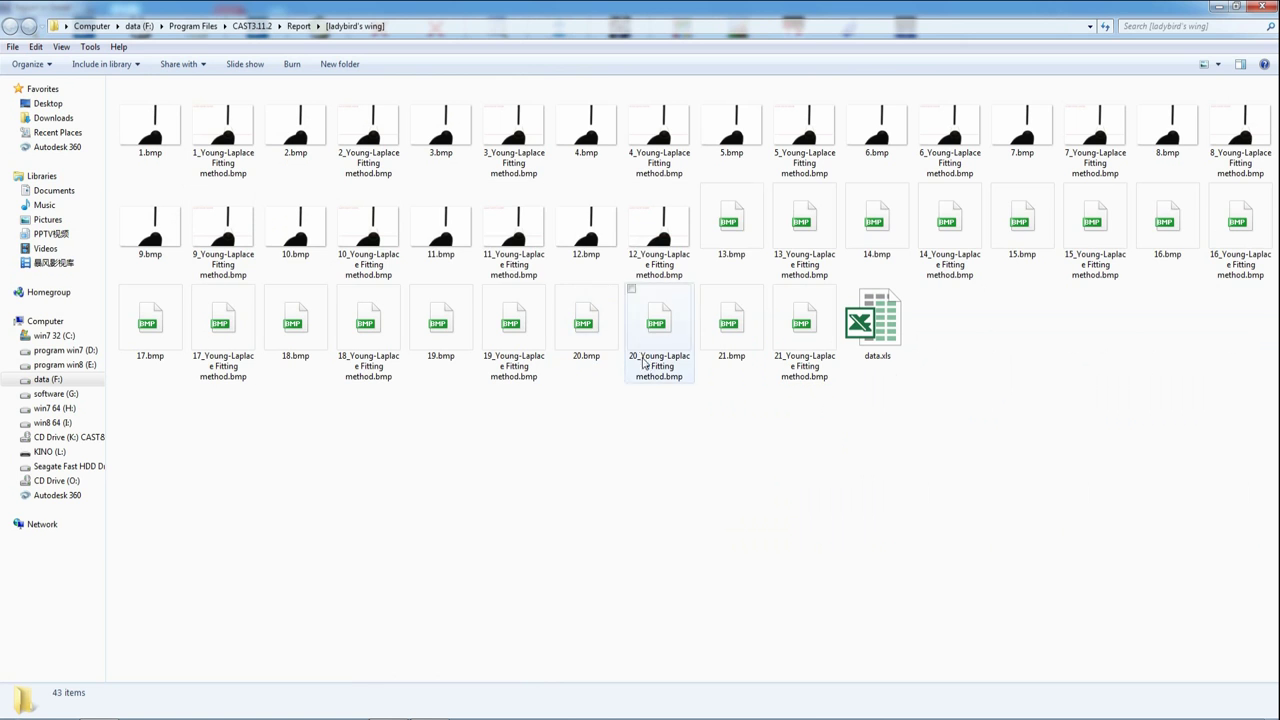
# Open 1_Young-Laplace Fitting method.bmp in the Picasa viewer and examine the original and fitted images up to 2_Young-Laplace Fitting method.bmp
pyautogui.click(232, 140)
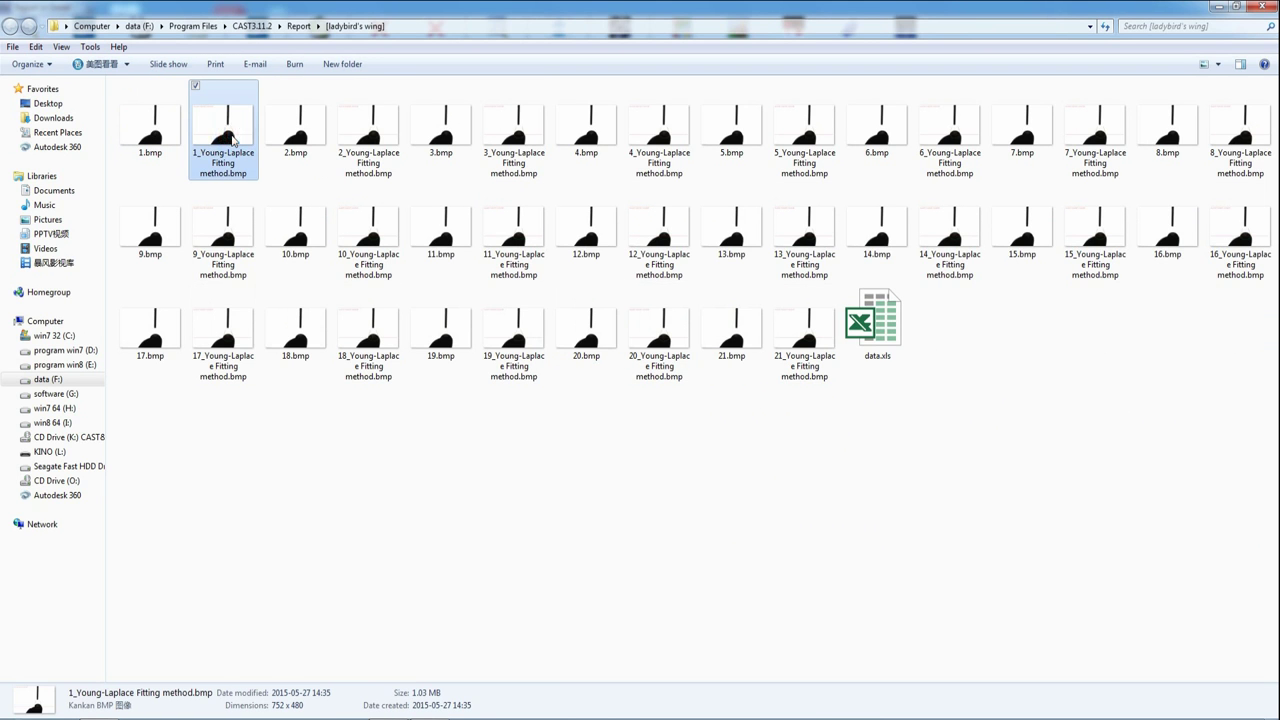
pyautogui.rightClick(232, 140)
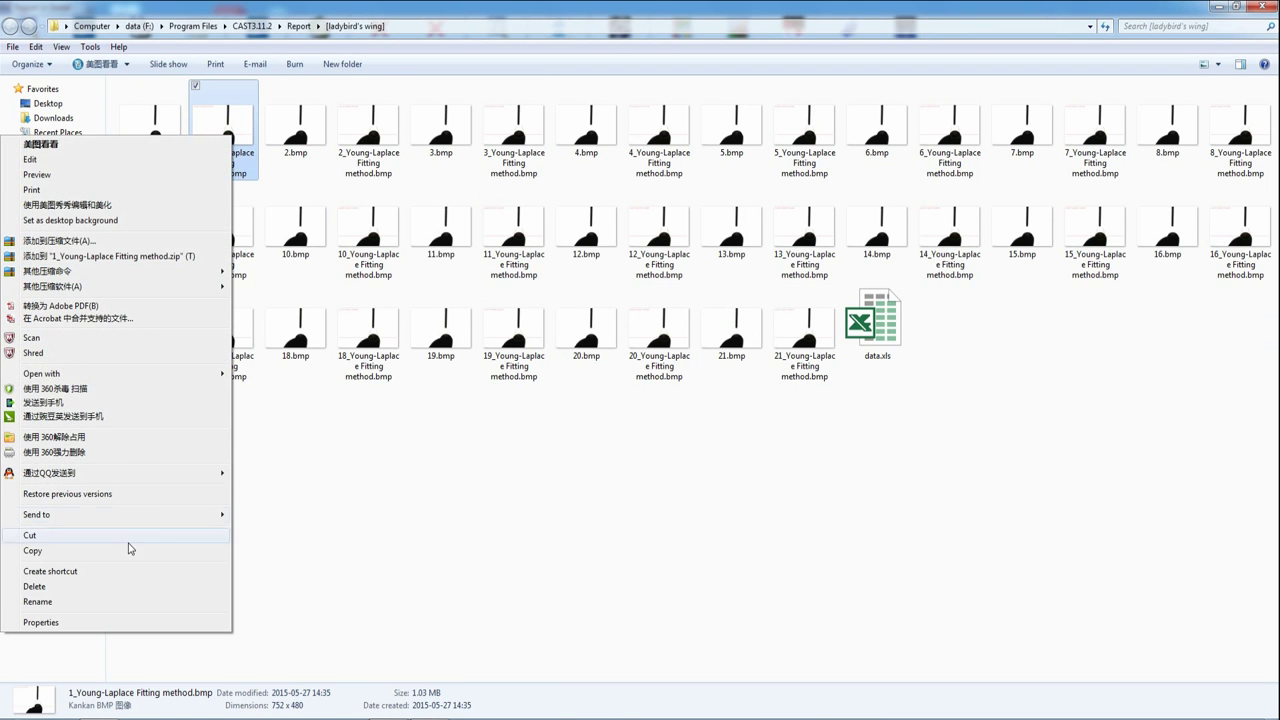
pyautogui.moveTo(88, 376)
pyautogui.click(300, 451)
pyautogui.click(624, 709)
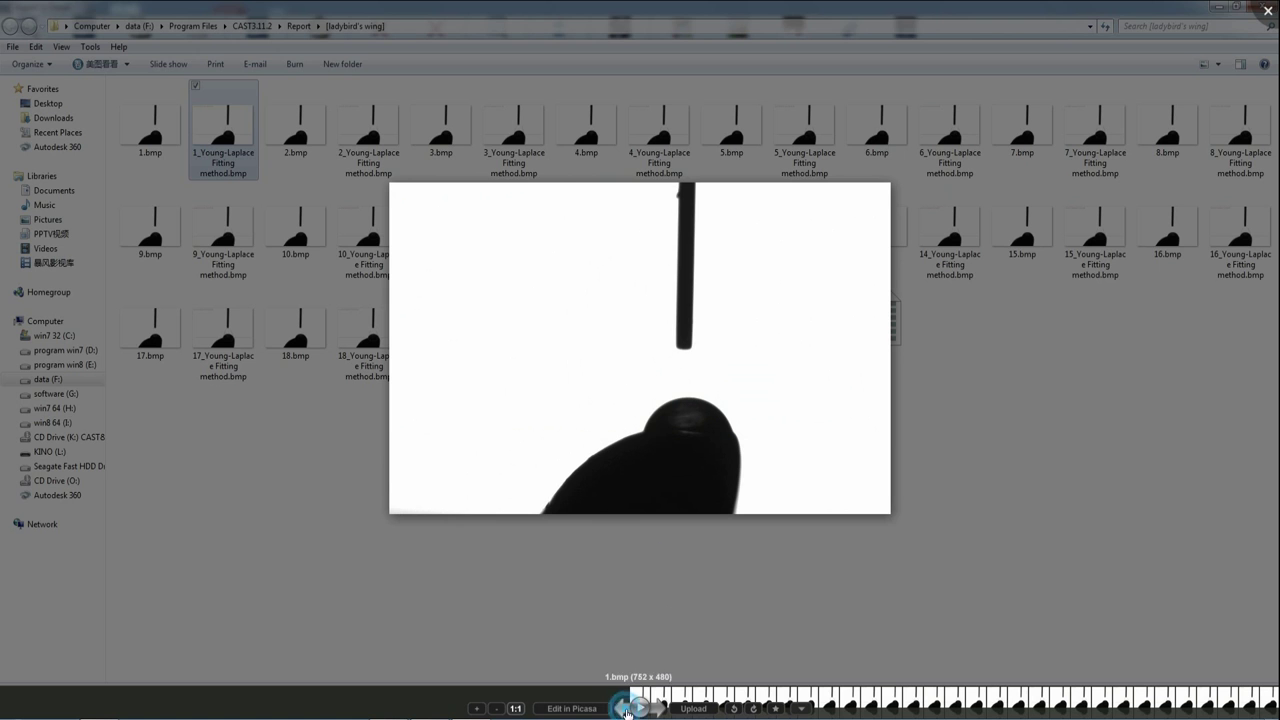
pyautogui.click(657, 709)
pyautogui.click(659, 711)
pyautogui.click(659, 711)
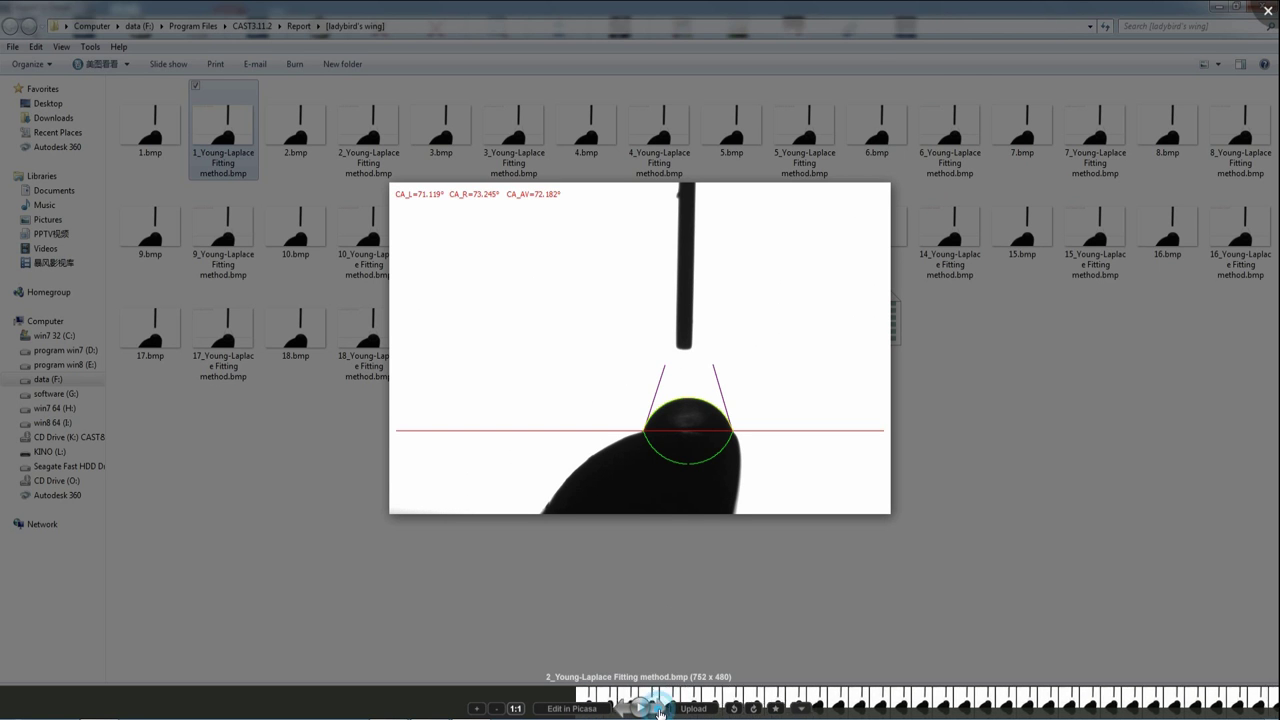
pyautogui.scroll(4, 776, 492)
pyautogui.scroll(2, 781, 492)
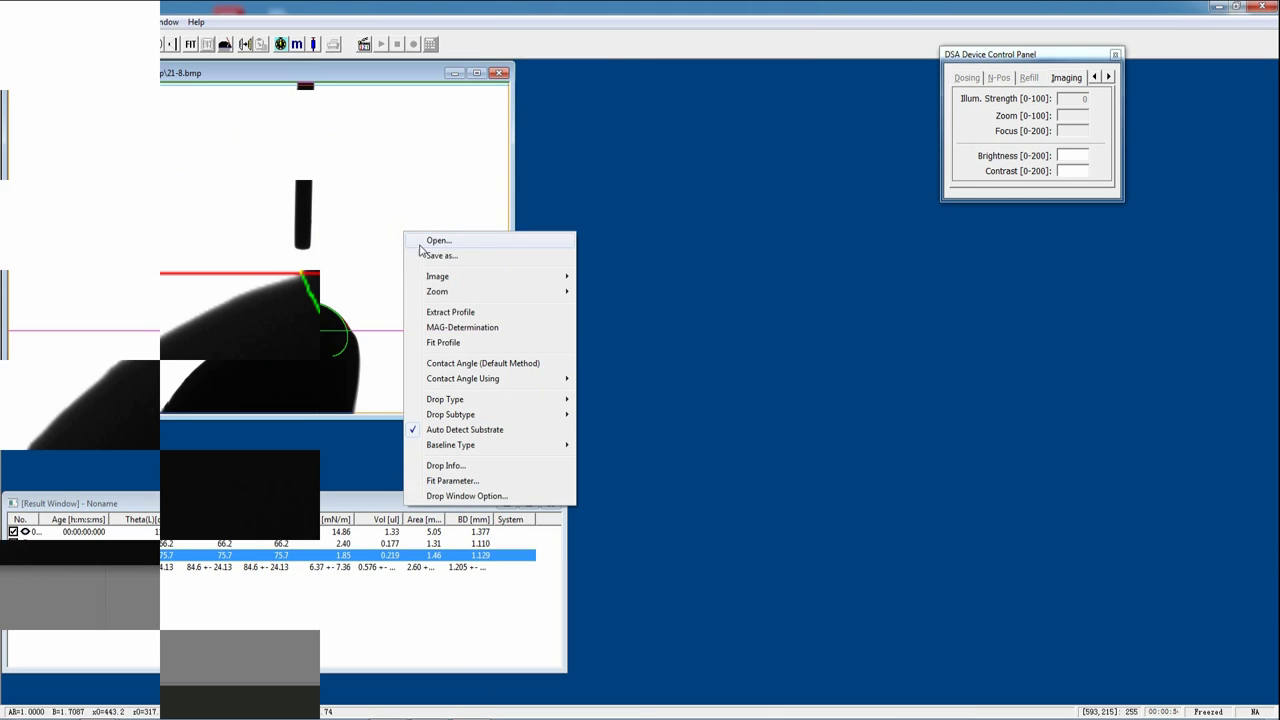
# Switch to DSA, load the drop image 21-8.bmp and fit its profile
pyautogui.click(430, 241)
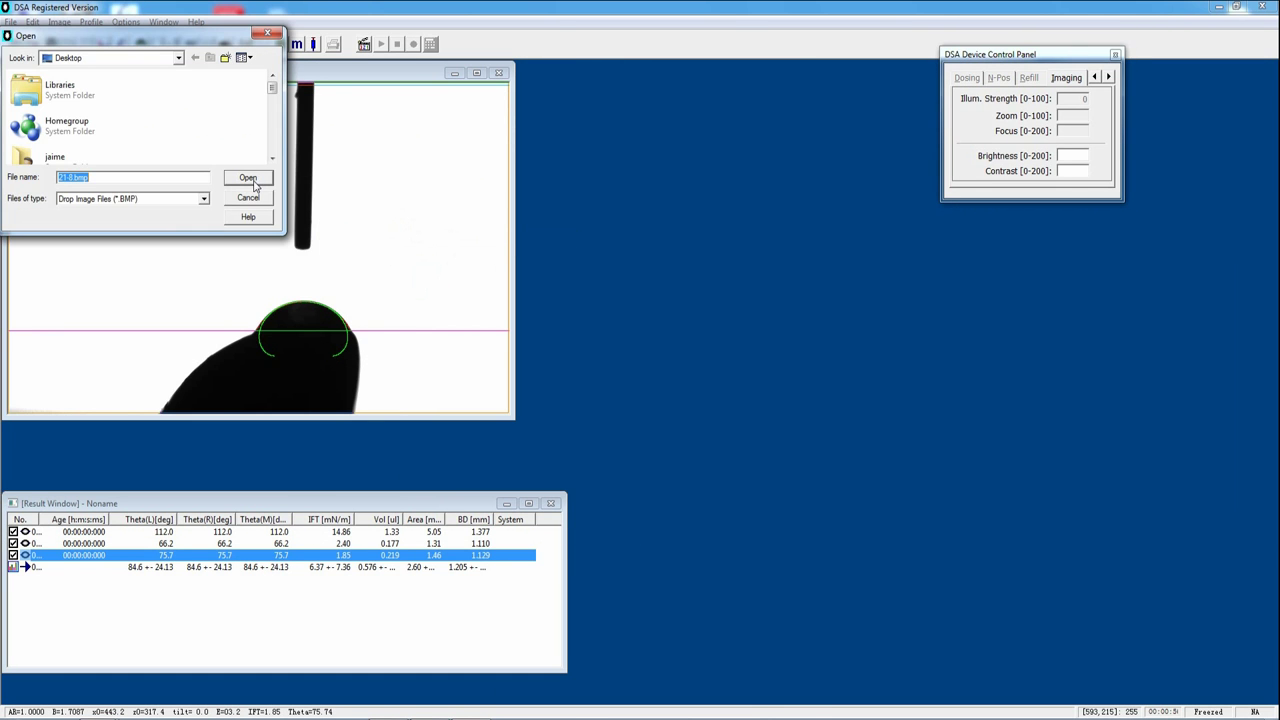
pyautogui.click(252, 179)
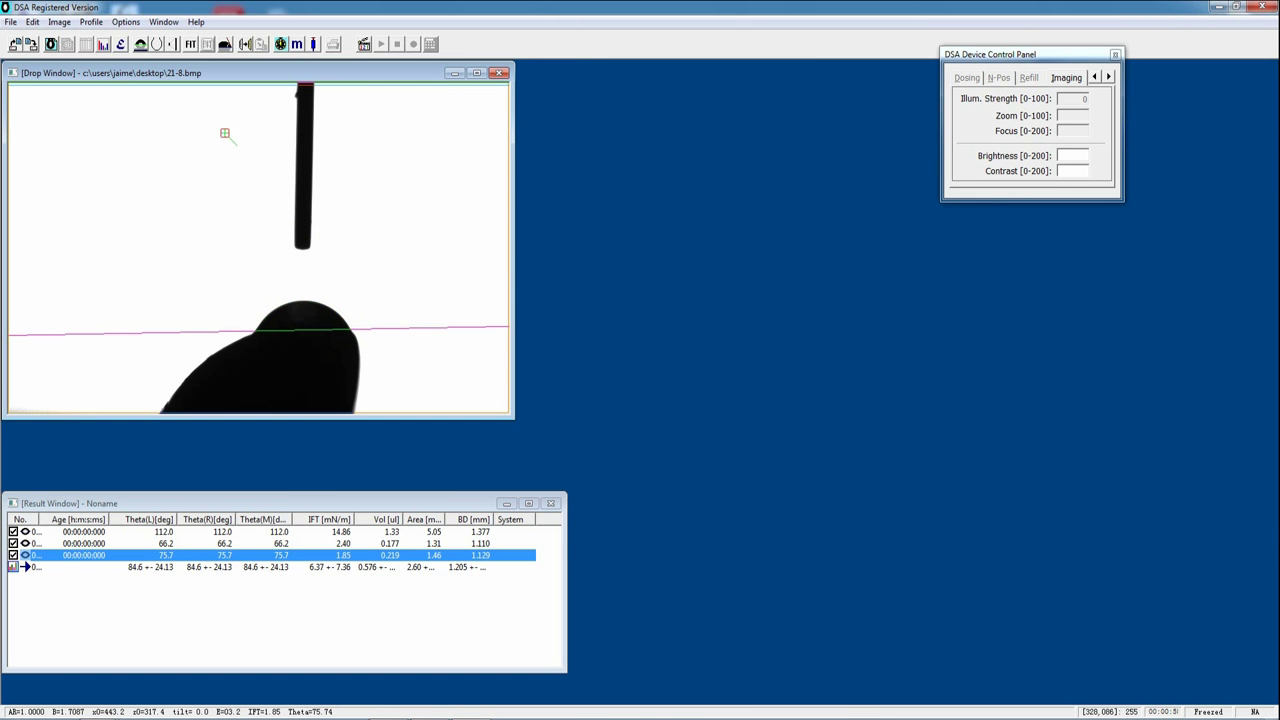
pyautogui.click(190, 44)
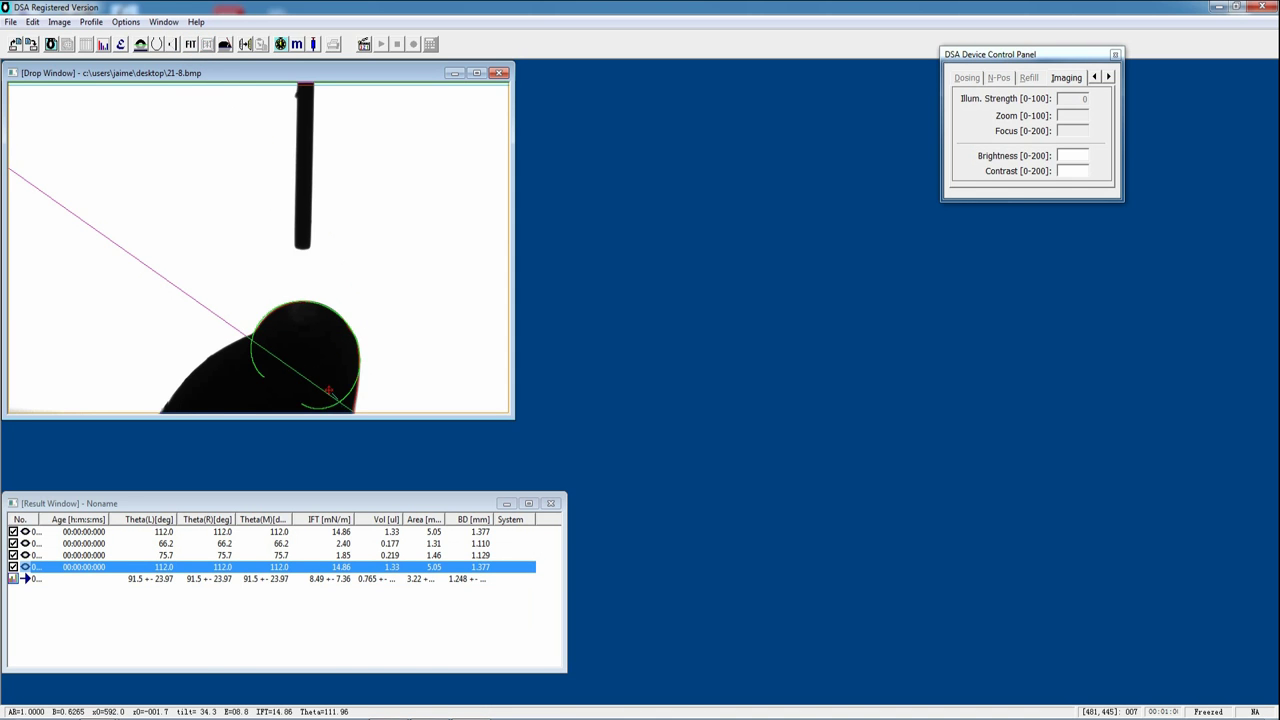
# Reposition the baseline horizontally at the drop's contact points on the substrate and refit the profile
pyautogui.moveTo(323, 391); pyautogui.dragTo(339, 335)
pyautogui.press('F5')
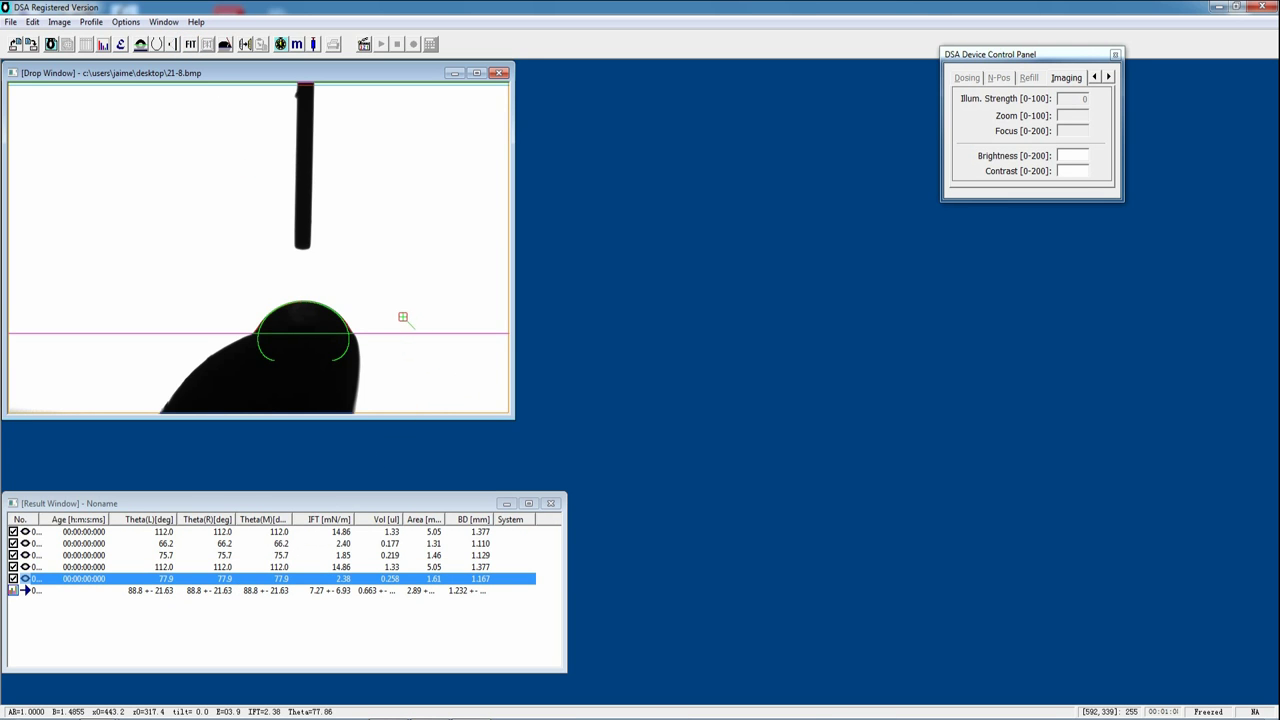
# Compute the drop's contact angle using Tangent Method-1 and Tangent Method-2
pyautogui.rightClick(408, 226)
pyautogui.moveTo(483, 395)
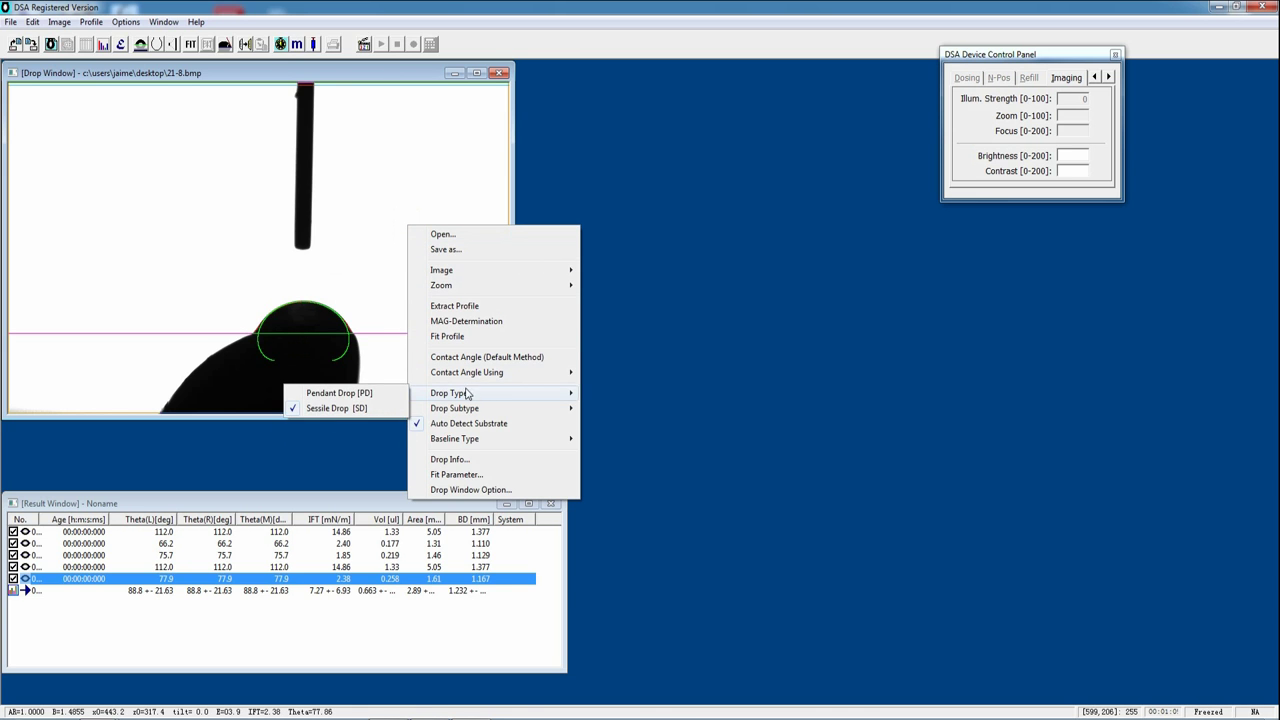
pyautogui.moveTo(466, 372)
pyautogui.click(384, 373)
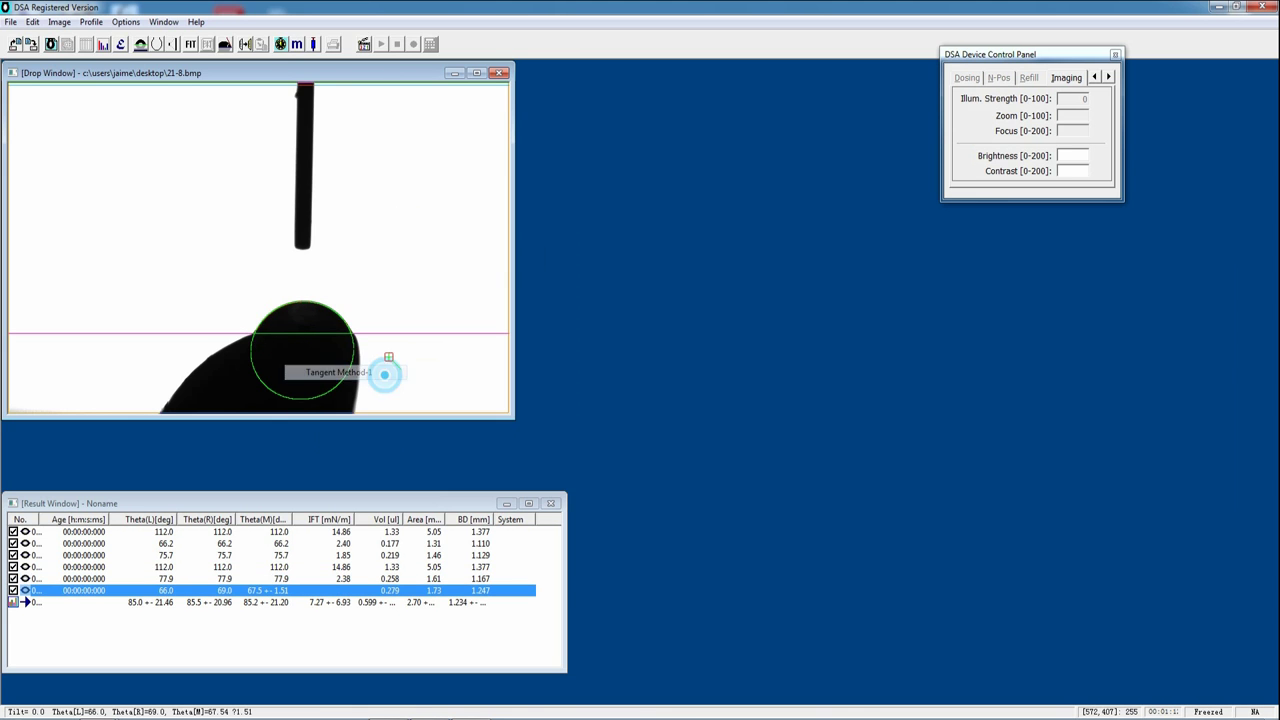
pyautogui.rightClick(426, 242)
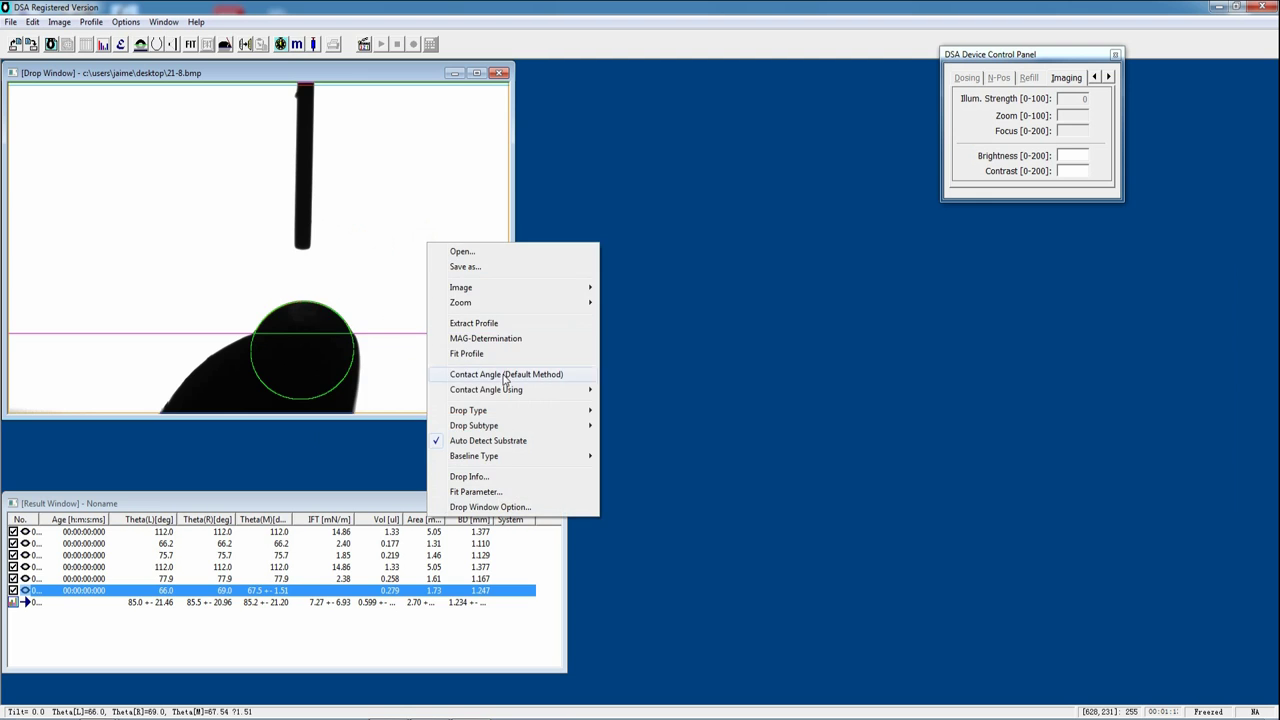
pyautogui.moveTo(450, 390)
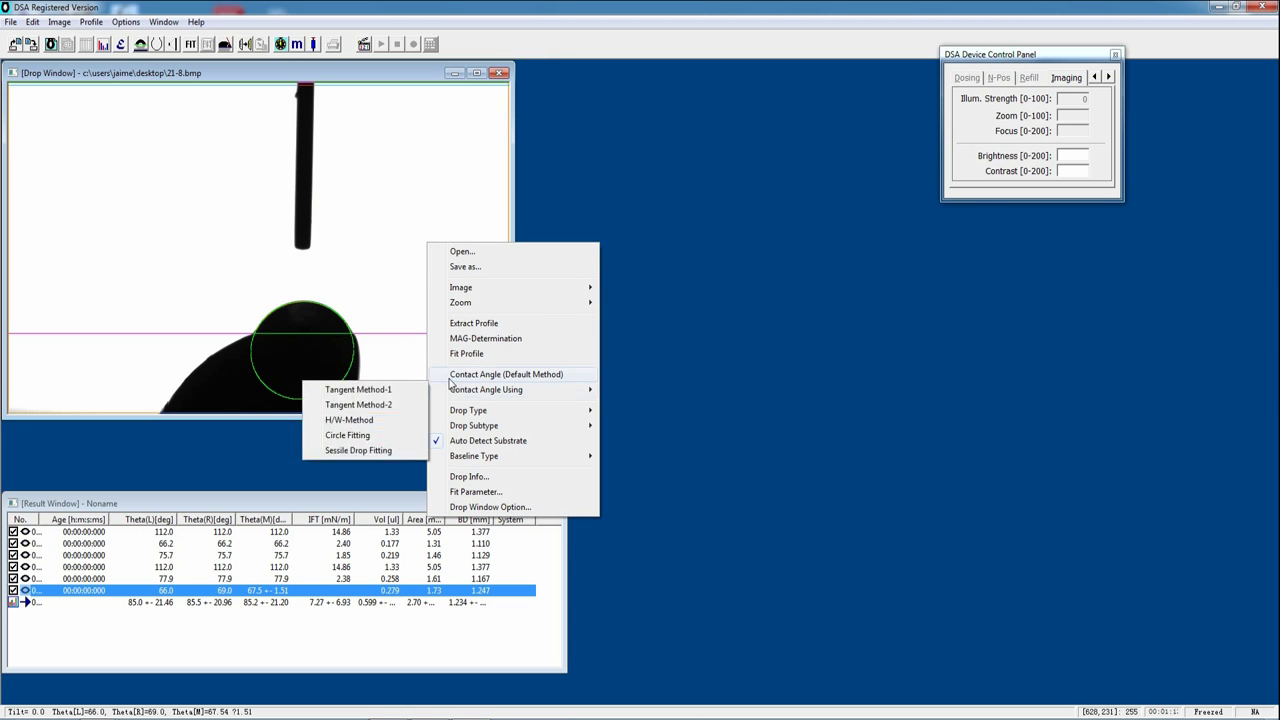
pyautogui.click(391, 409)
# Compute the drop's contact angle using the H/W-Method and Circle Fitting
pyautogui.rightClick(435, 294)
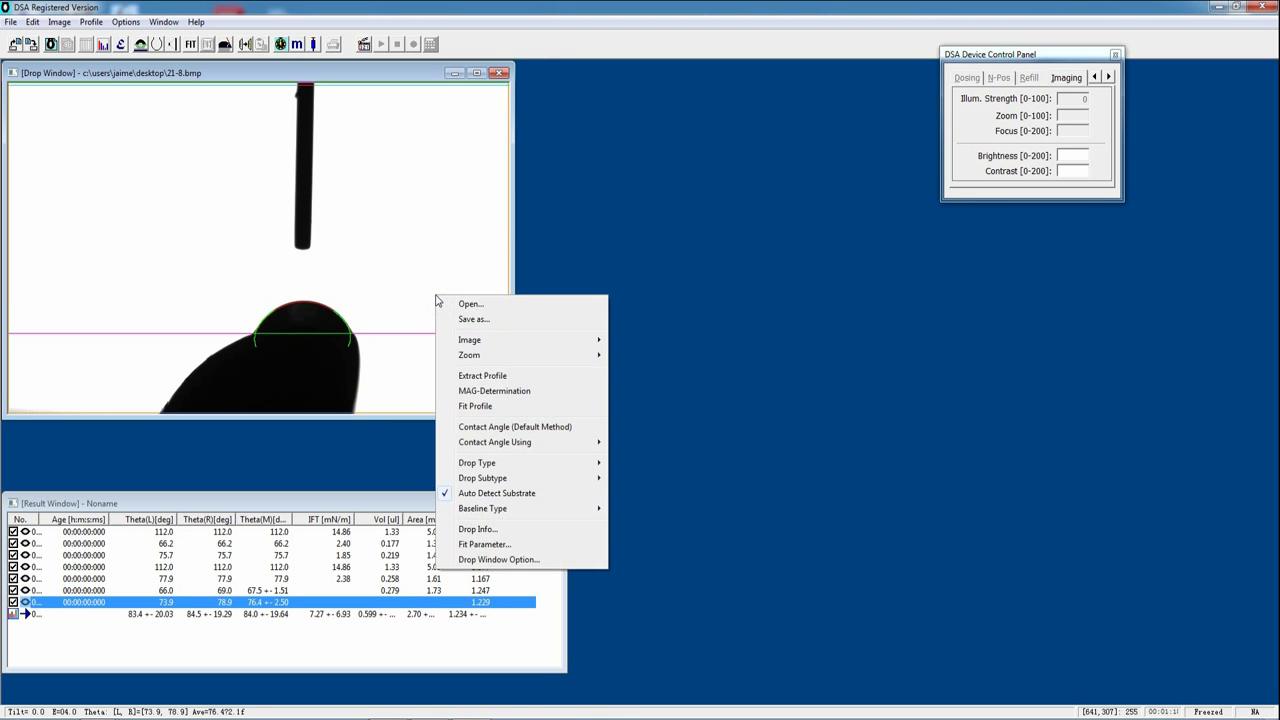
pyautogui.moveTo(505, 446)
pyautogui.click(389, 474)
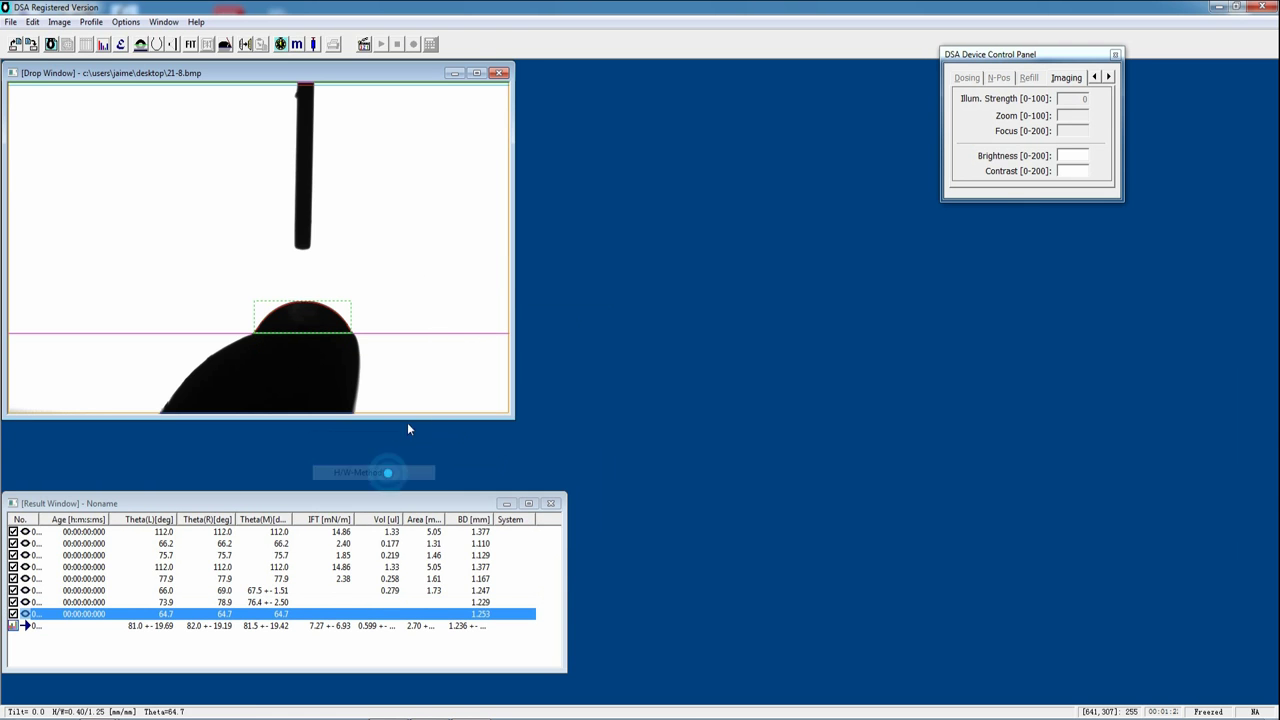
pyautogui.rightClick(428, 293)
pyautogui.moveTo(512, 440)
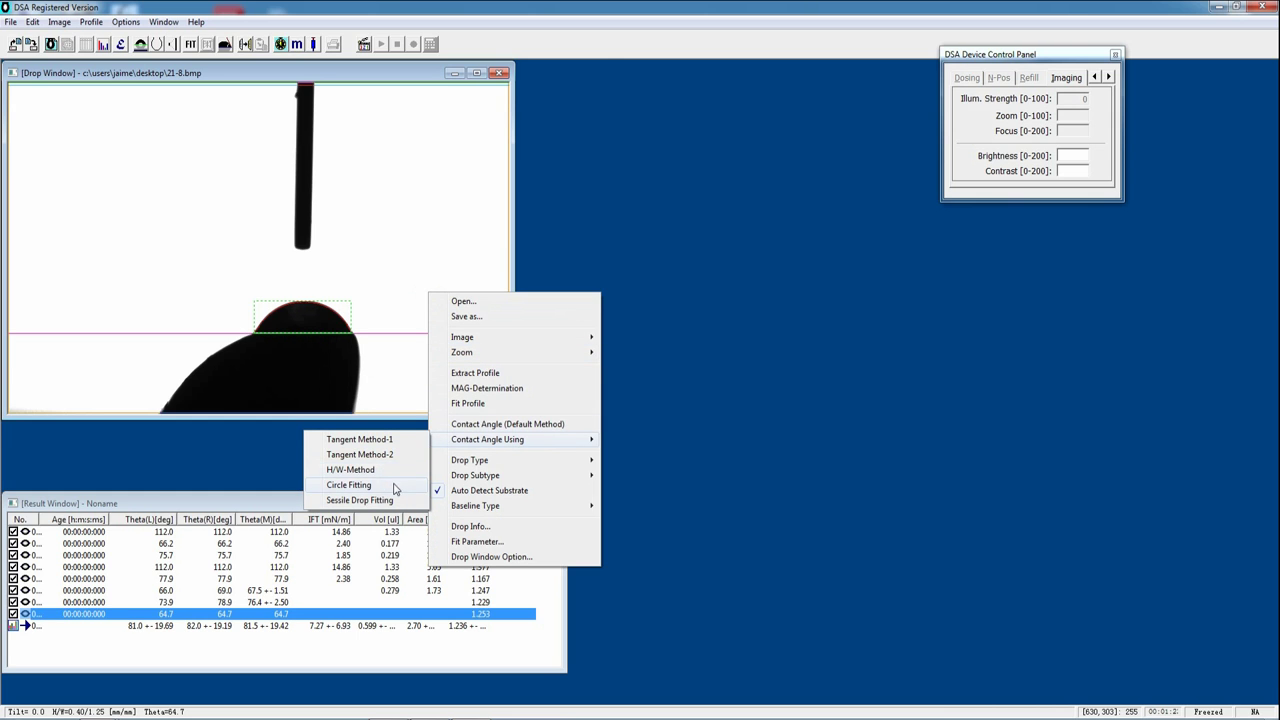
pyautogui.click(395, 485)
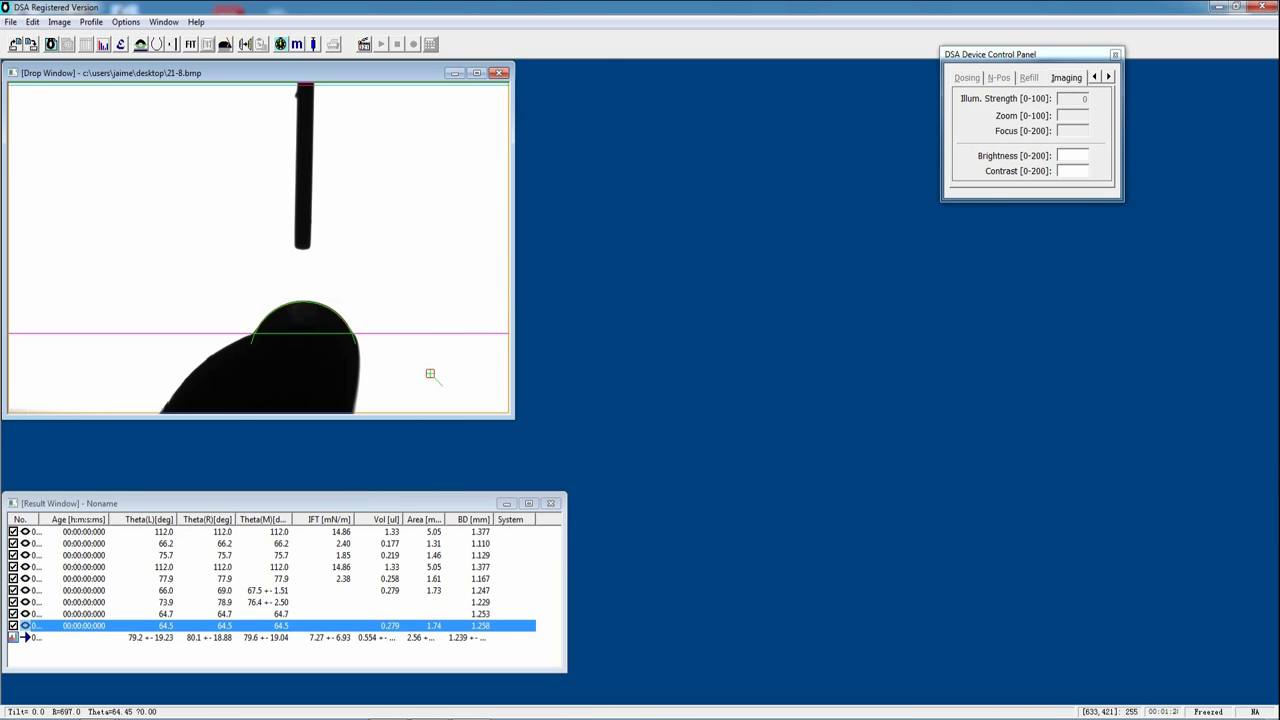
# Compute the drop's contact angle using Sessile Drop Fitting
pyautogui.rightClick(437, 306)
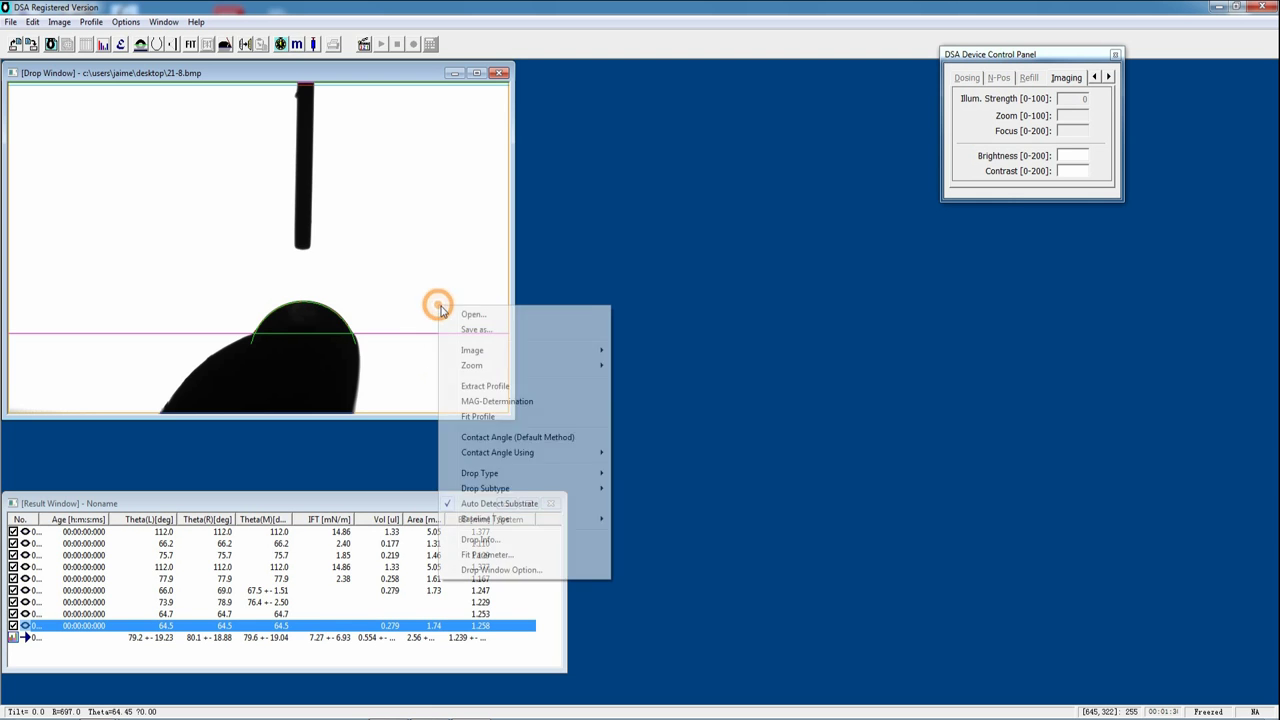
pyautogui.moveTo(445, 455)
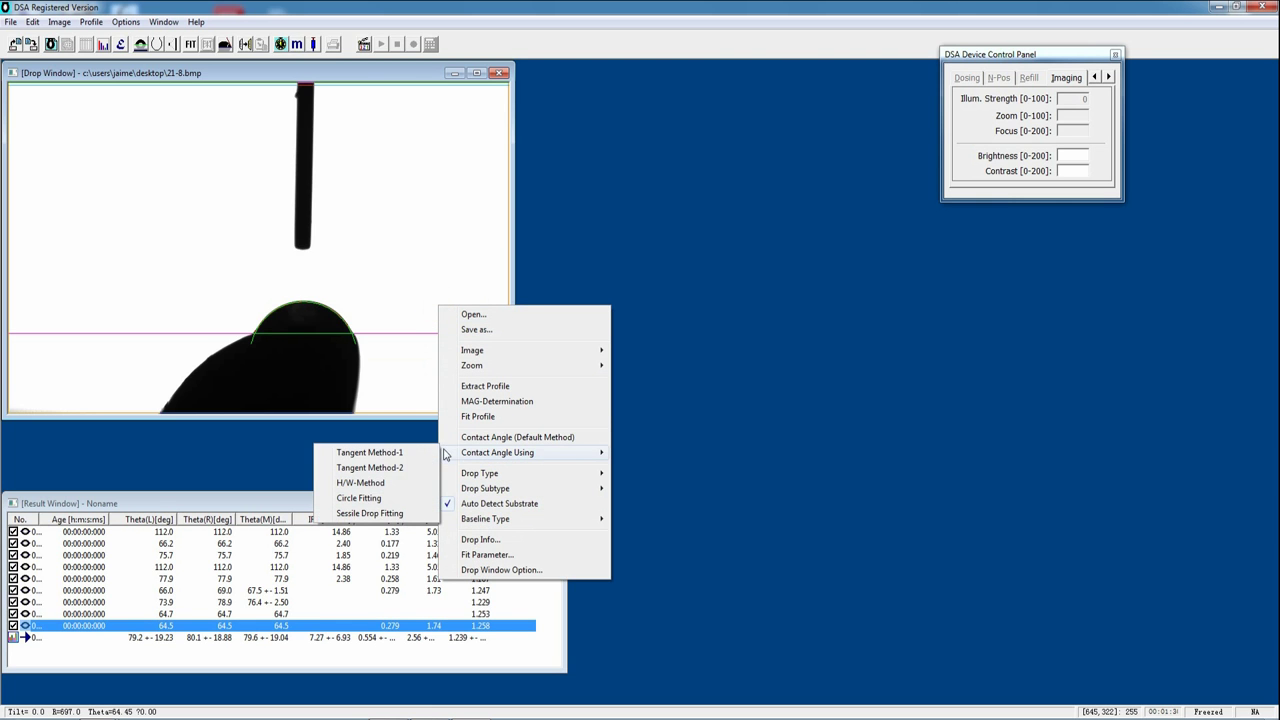
pyautogui.click(370, 513)
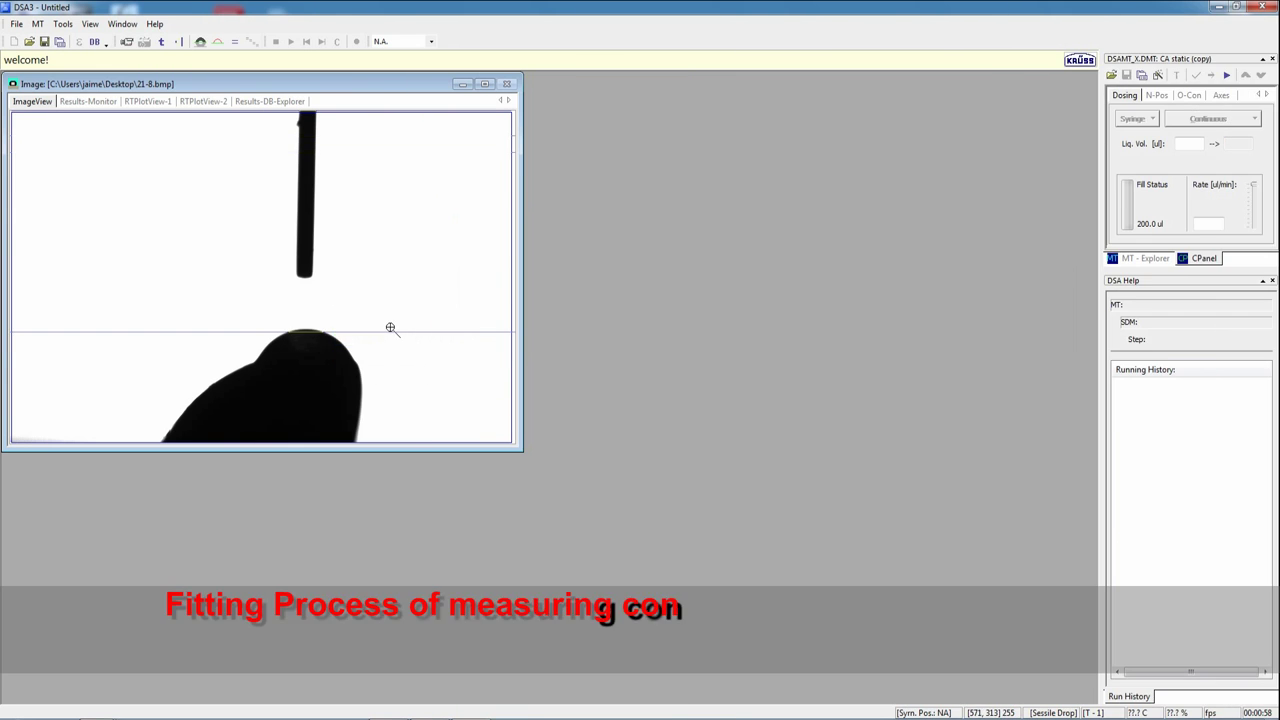
# Switch to DSA3, lower the baseline in 21-8.bmp to the drop's contact points and compute the Laplace-Young contact angle
pyautogui.moveTo(390, 329); pyautogui.dragTo(391, 361)
pyautogui.click(234, 41)
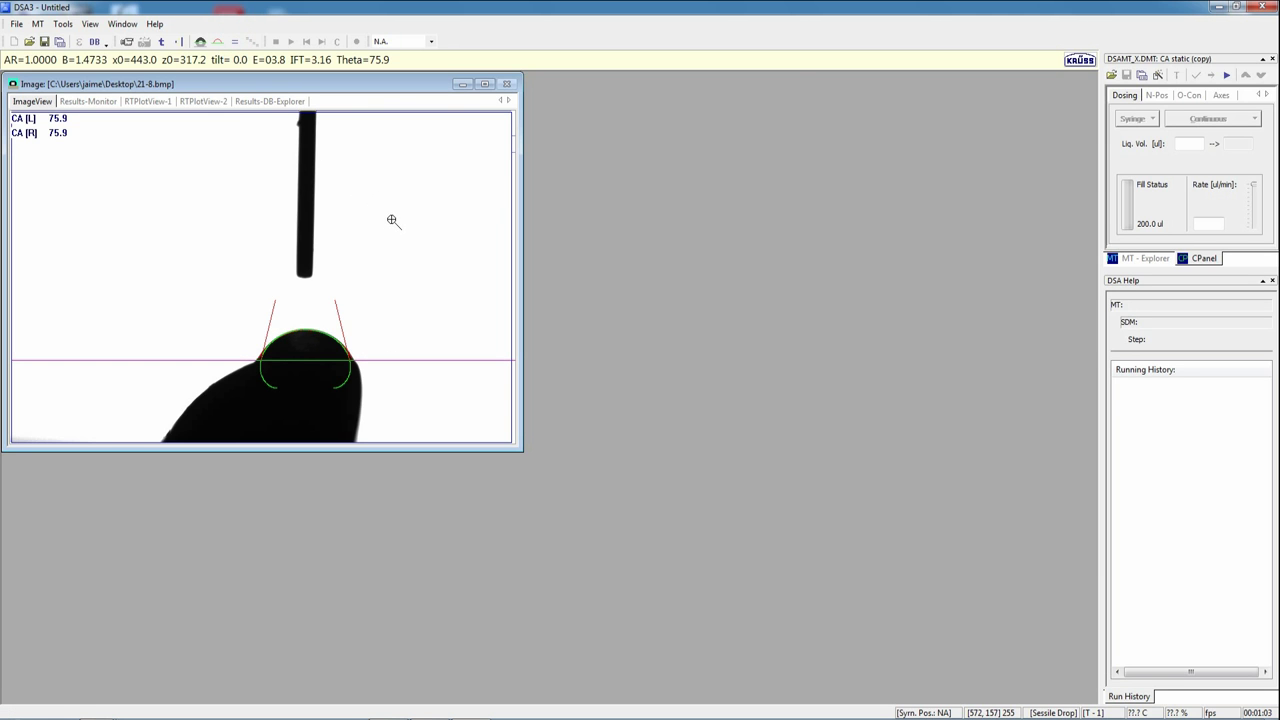
# Compute the contact angle in 21-8.bmp with the Tangent-1 and Tangent-2 computation methods
pyautogui.rightClick(383, 200)
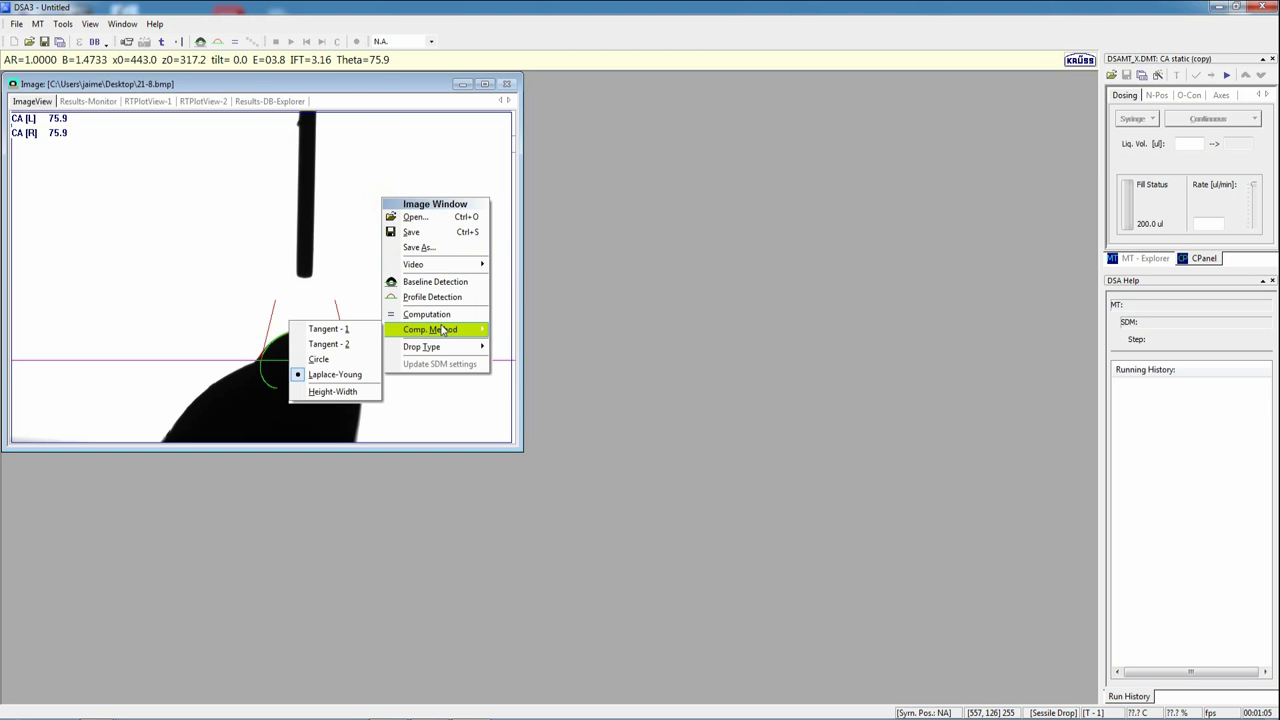
pyautogui.moveTo(399, 332)
pyautogui.click(340, 329)
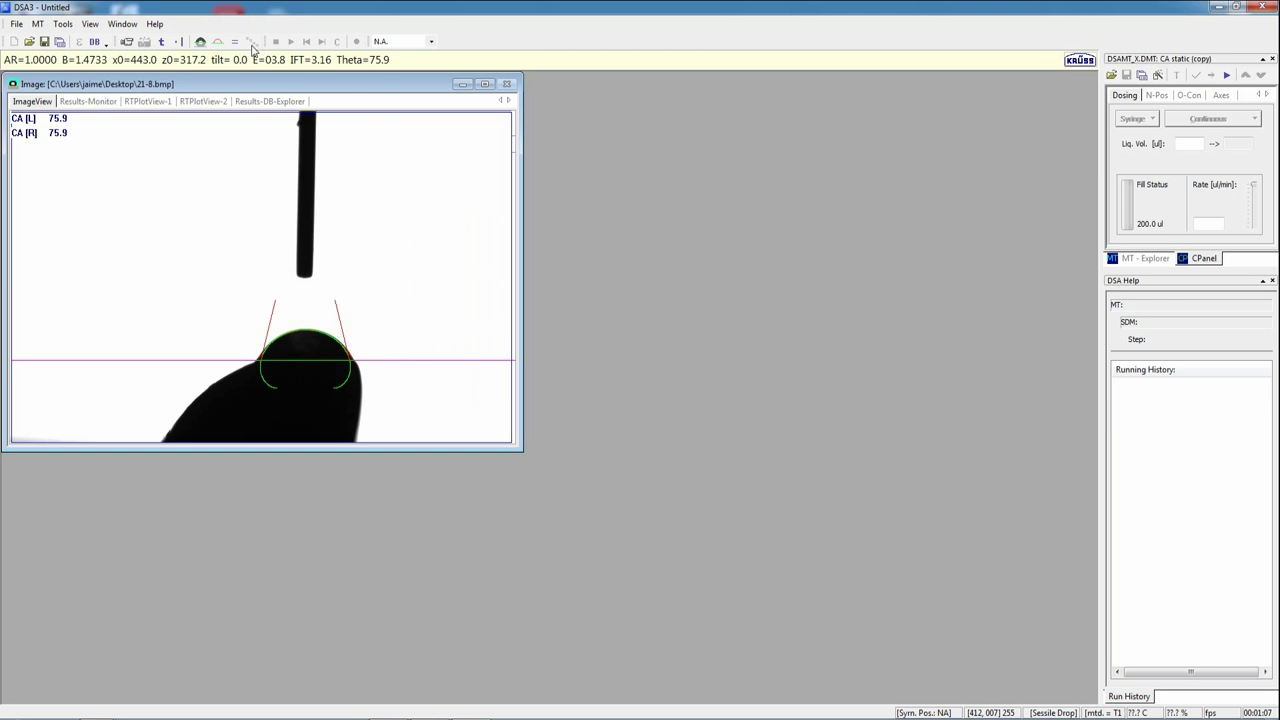
pyautogui.rightClick(424, 222)
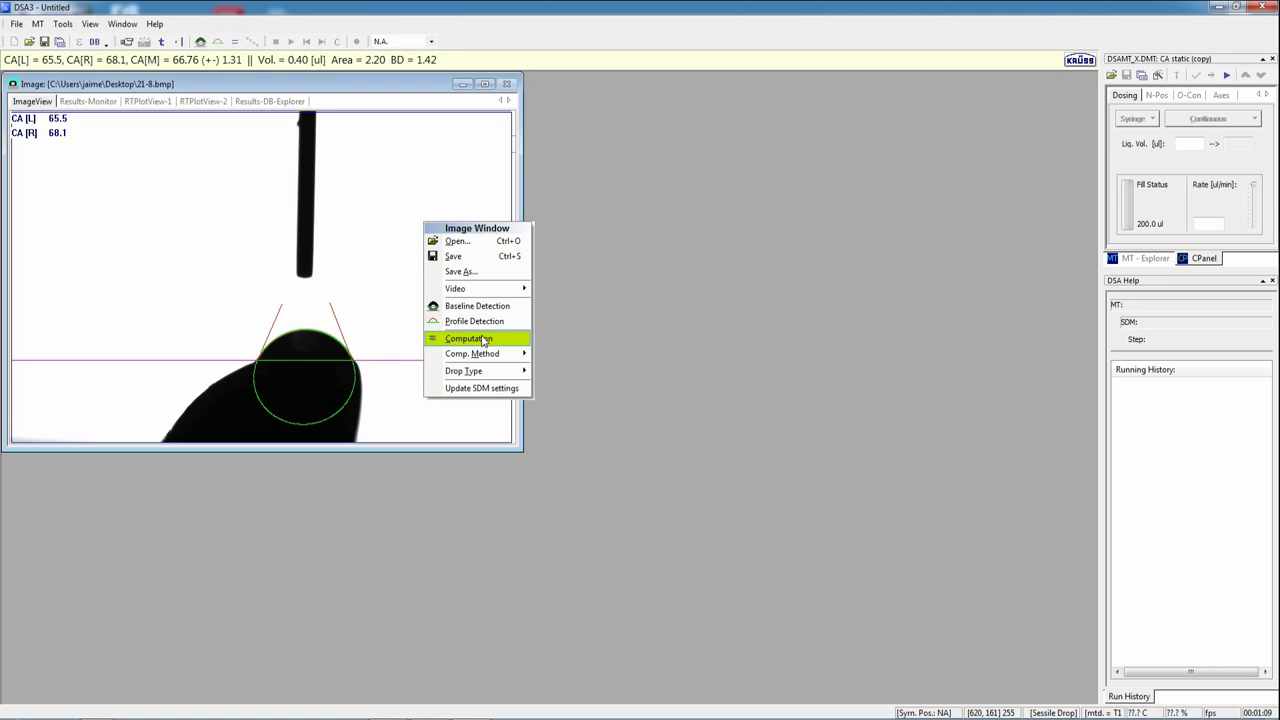
pyautogui.moveTo(432, 353)
pyautogui.click(390, 369)
pyautogui.click(217, 41)
# Compute the contact angle in 21-8.bmp with the Circle computation method
pyautogui.rightClick(458, 256)
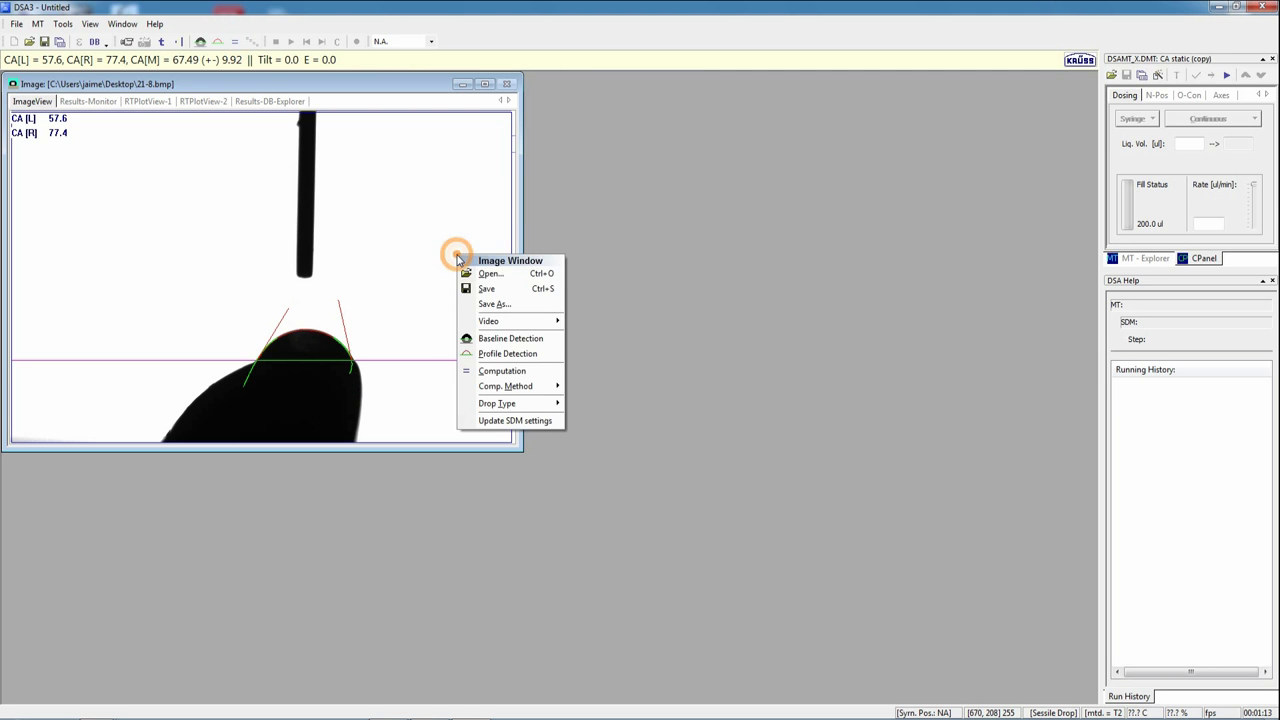
pyautogui.moveTo(492, 387)
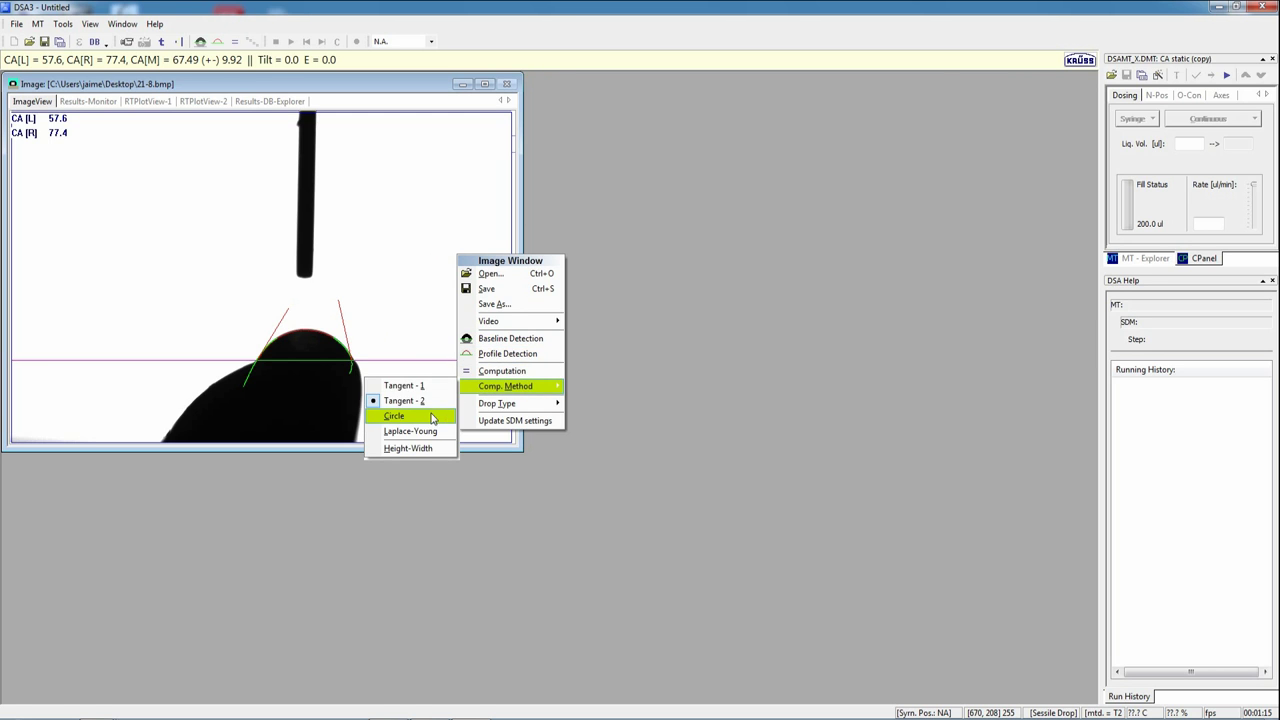
pyautogui.click(394, 416)
pyautogui.click(235, 41)
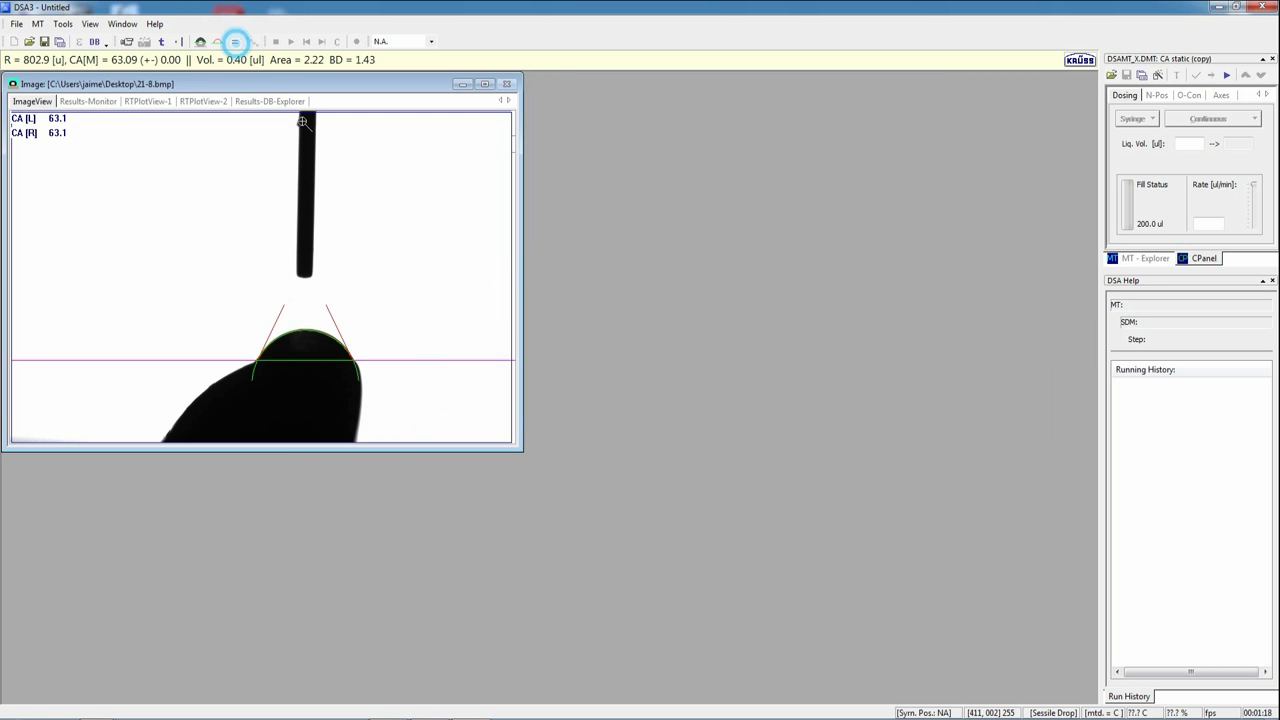
# Compute the contact angle in 21-8.bmp with the Height-Width computation method
pyautogui.rightClick(466, 276)
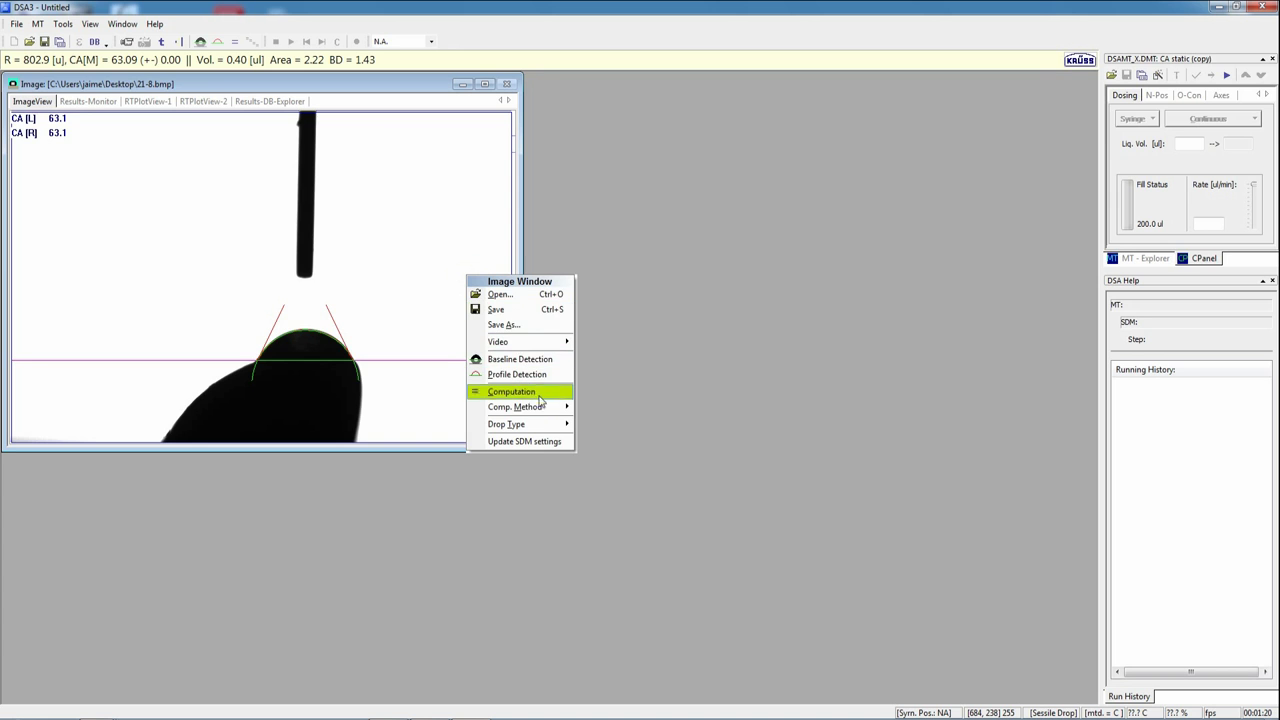
pyautogui.moveTo(531, 414)
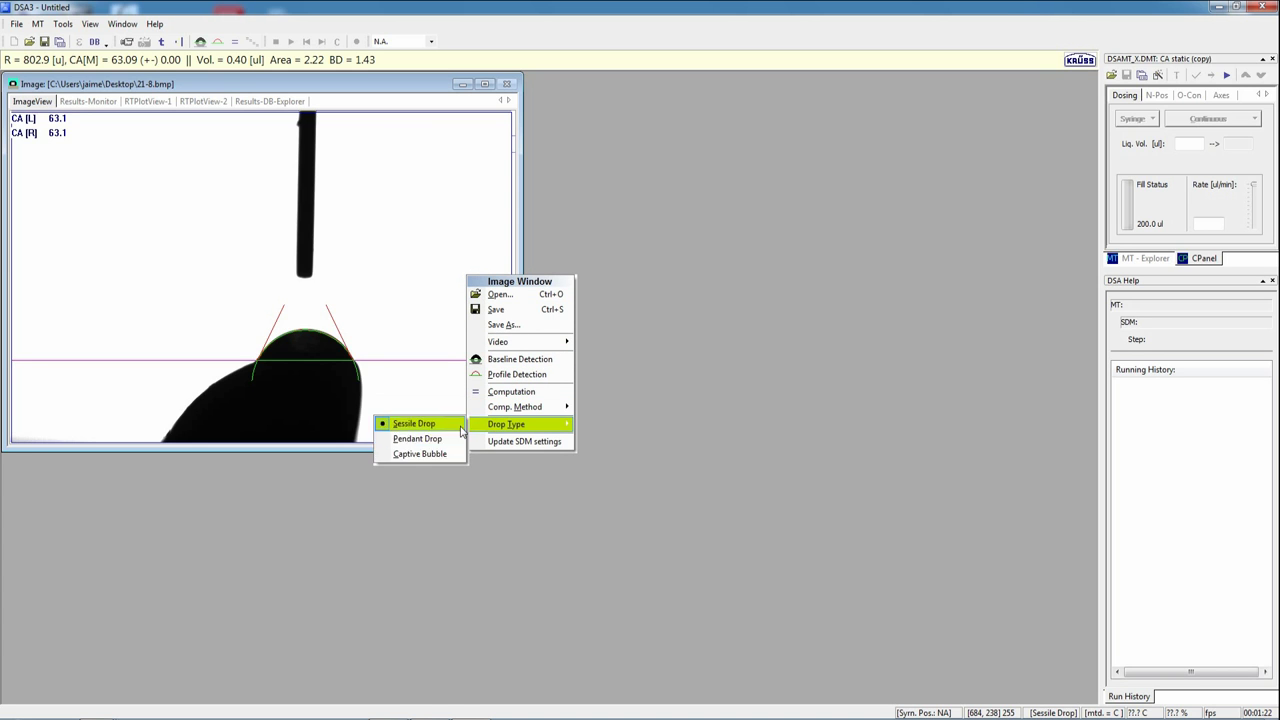
pyautogui.click(420, 469)
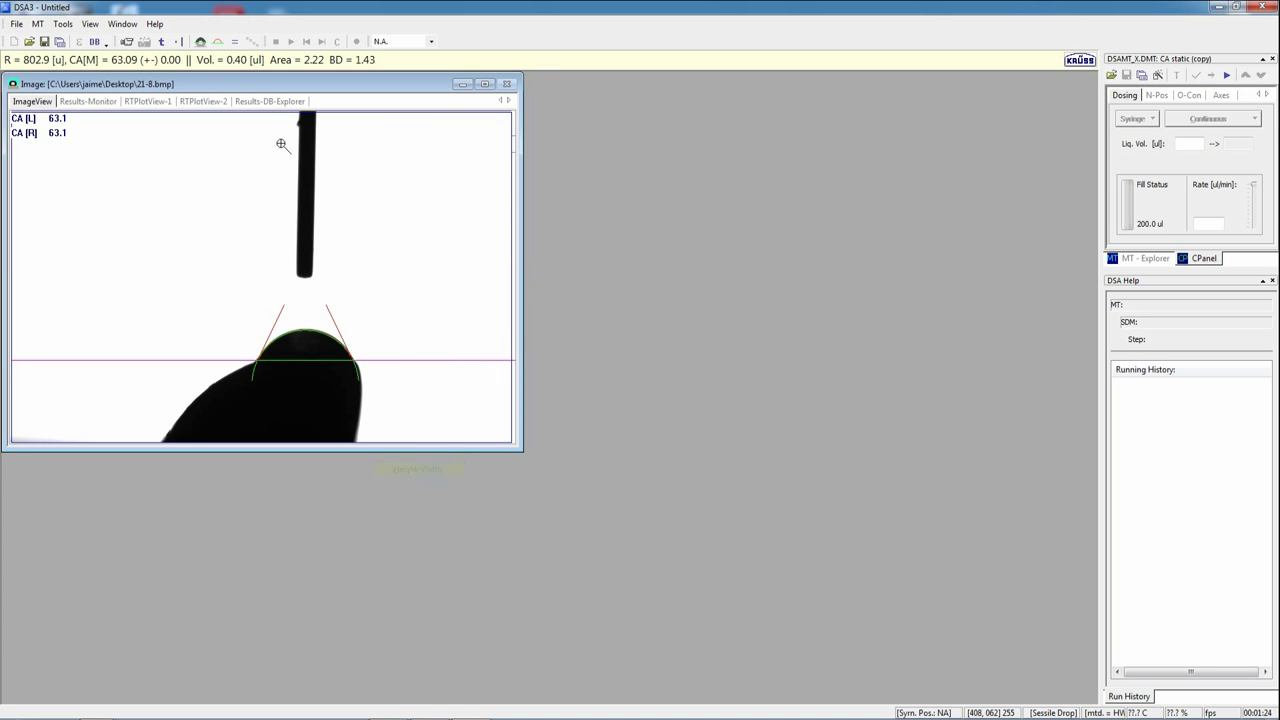
pyautogui.click(231, 42)
# Set the computation method back to Laplace-Young and recompute the contact angle in 21-8.bmp
pyautogui.rightClick(471, 240)
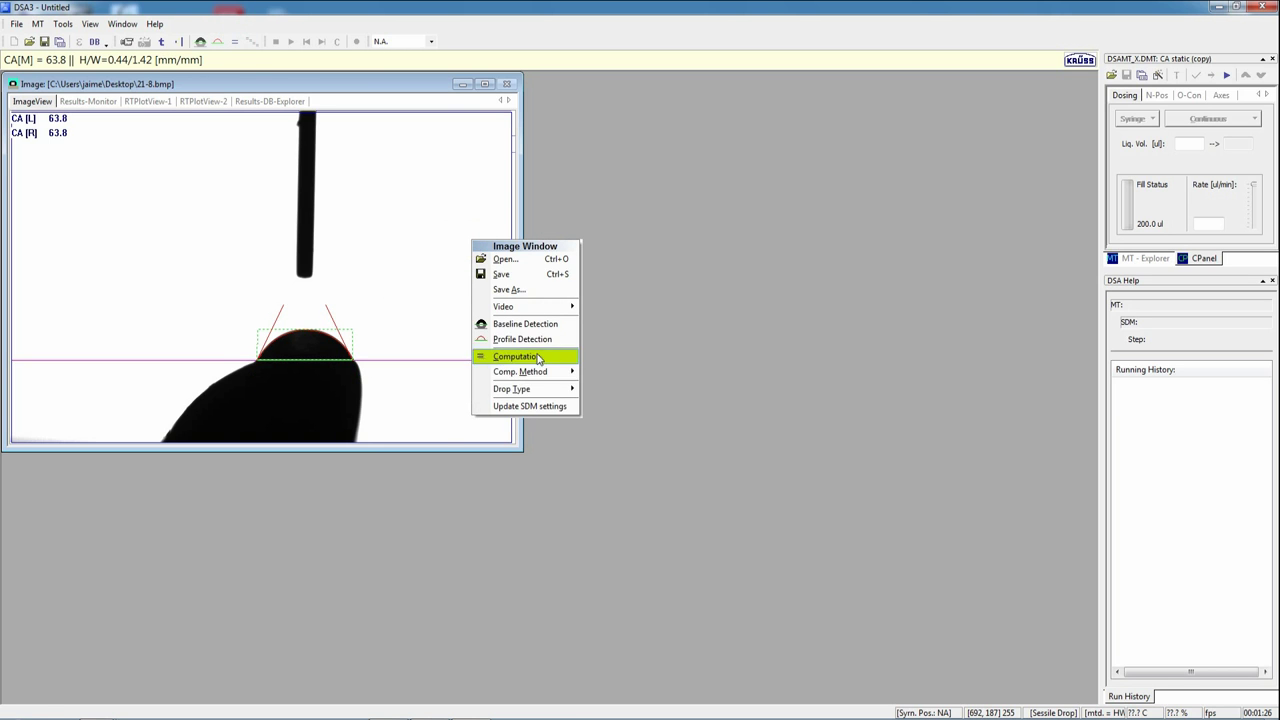
pyautogui.moveTo(537, 372)
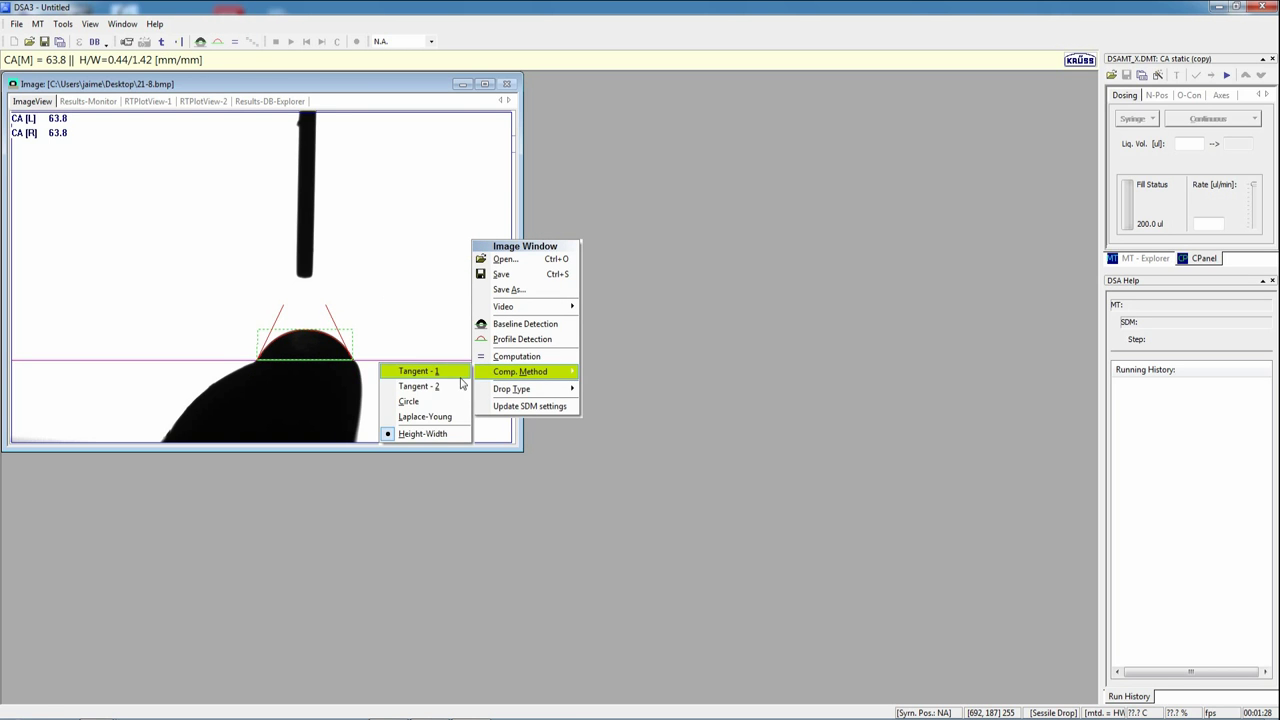
pyautogui.click(443, 417)
pyautogui.click(233, 42)
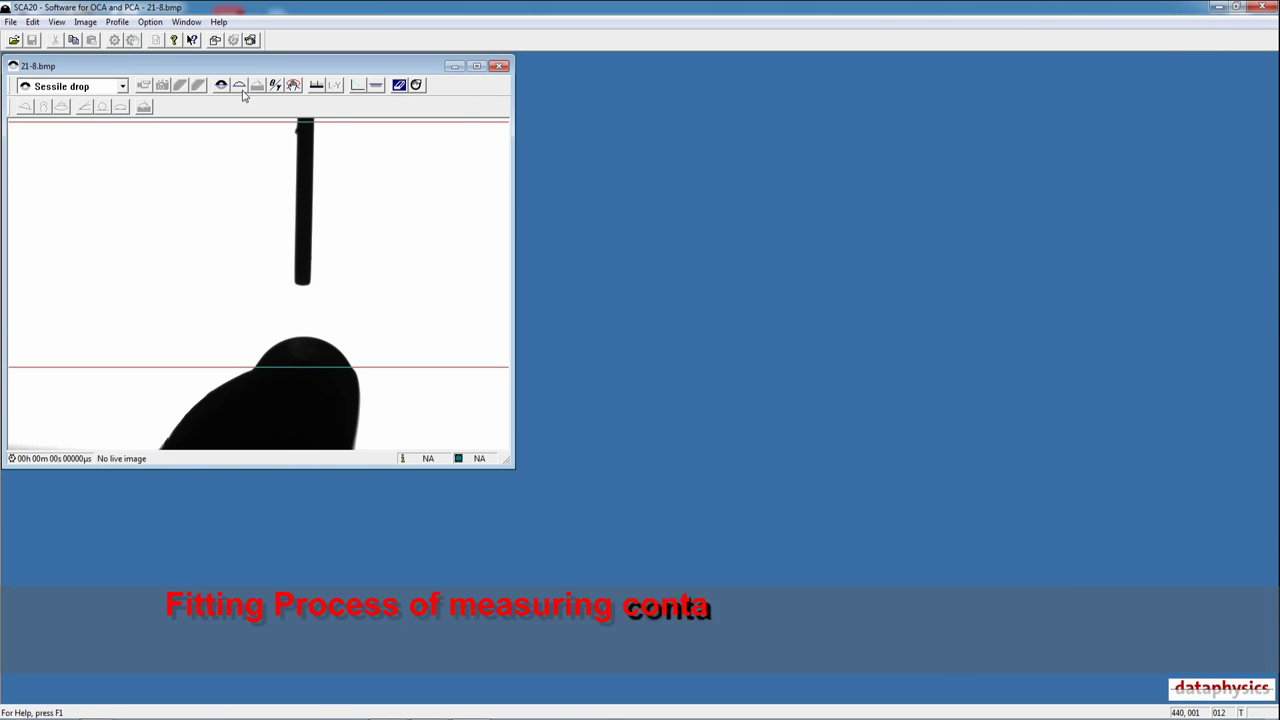
# Switch to SCA20, extract the drop profile in 21-8.bmp and open a new result collection window
pyautogui.click(241, 88)
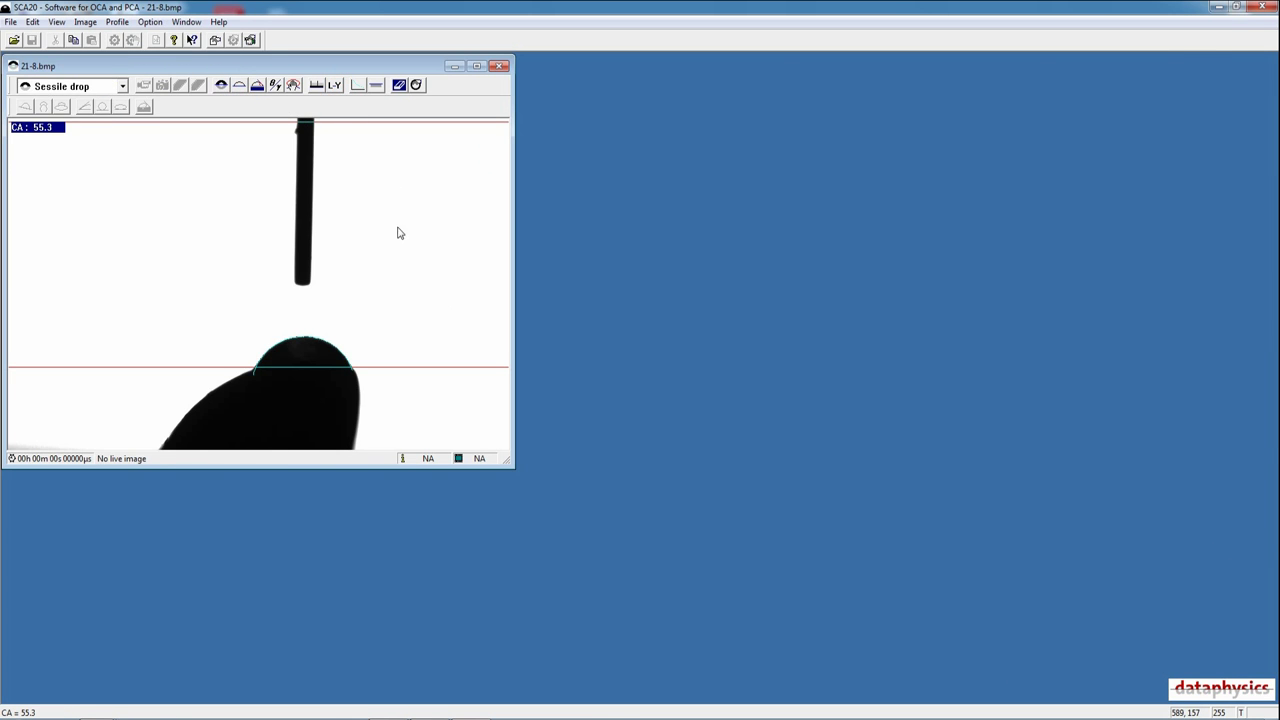
pyautogui.click(11, 22)
pyautogui.moveTo(60, 37)
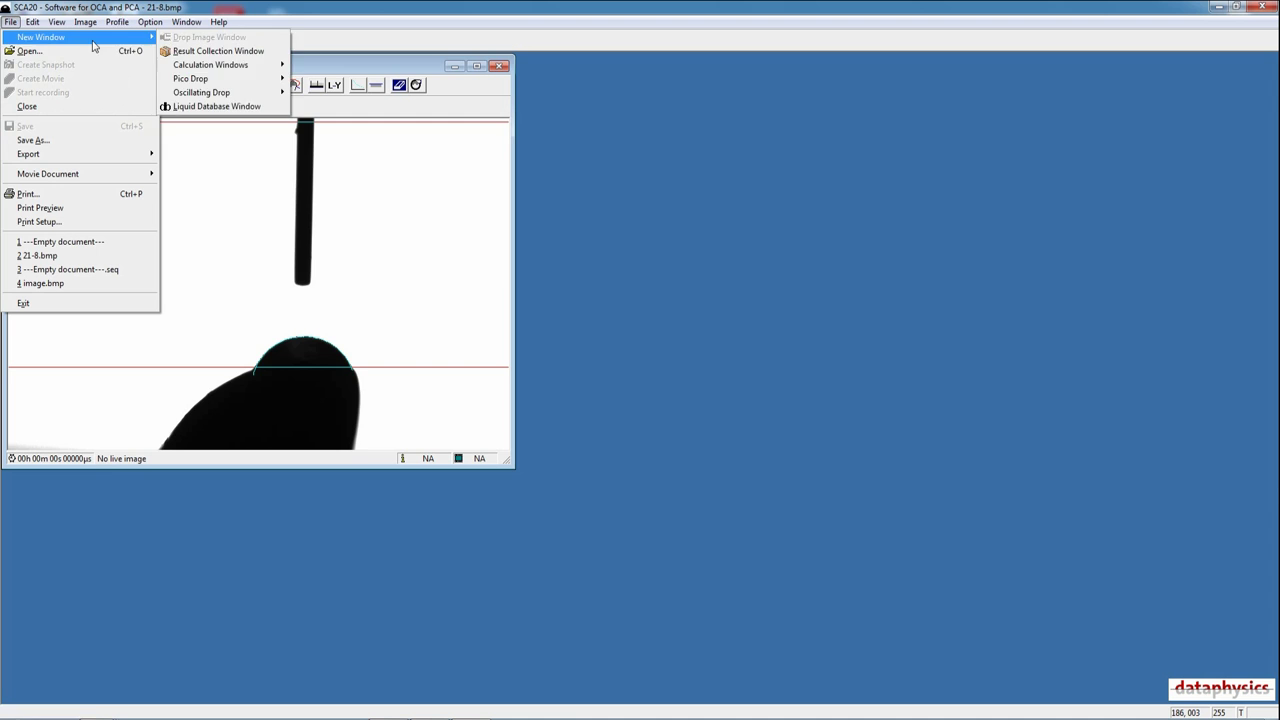
pyautogui.click(185, 51)
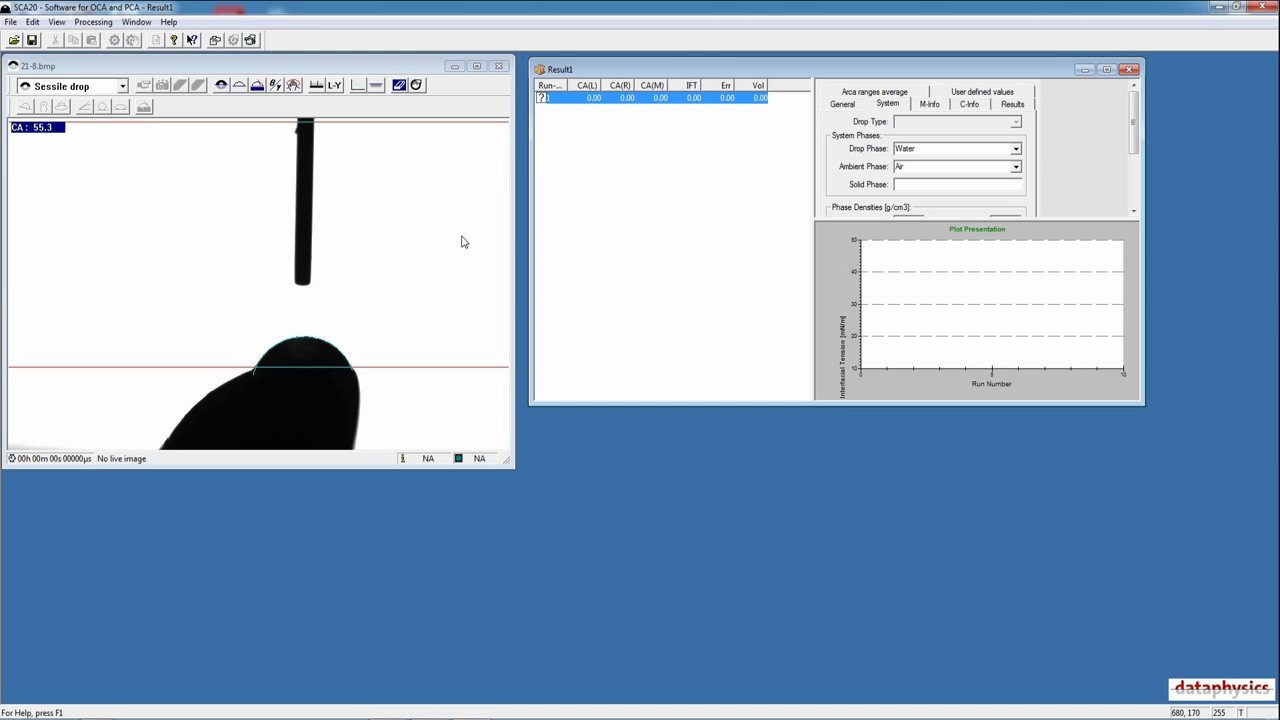
# Record the drop's contact angle in the result collection with the Laplace-Young fit and the tangent fit
pyautogui.click(338, 88)
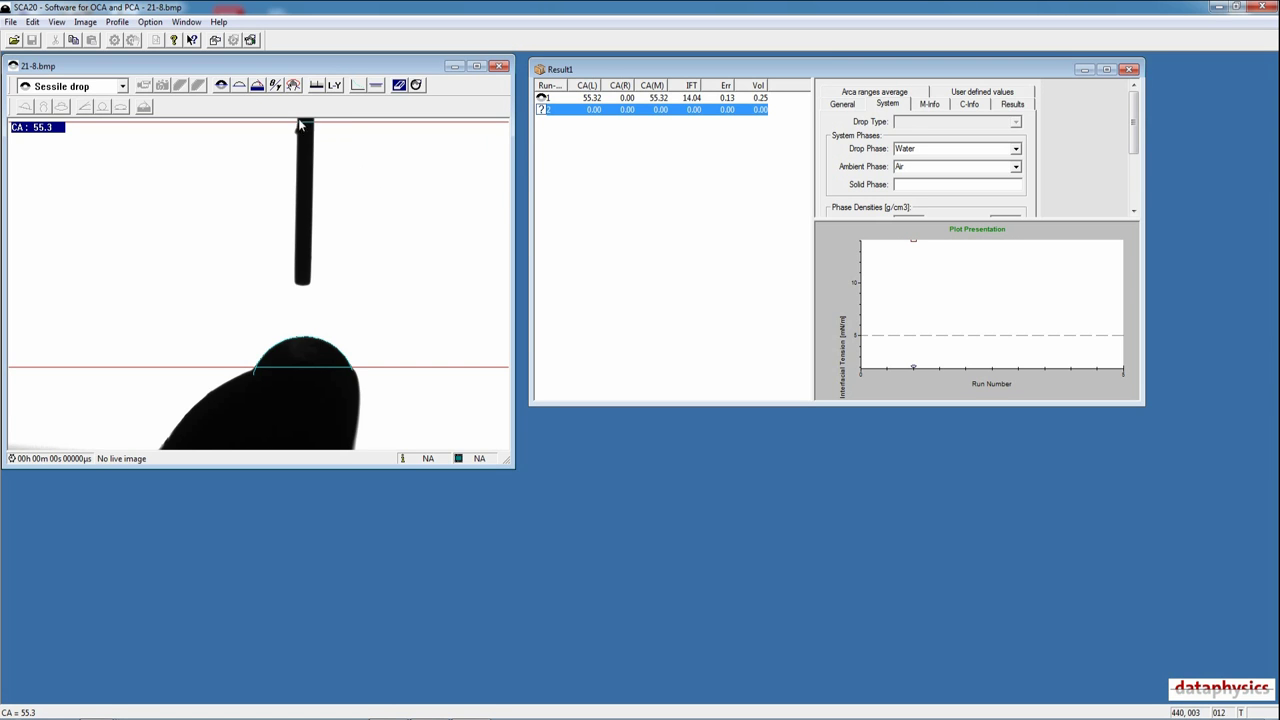
pyautogui.click(275, 84)
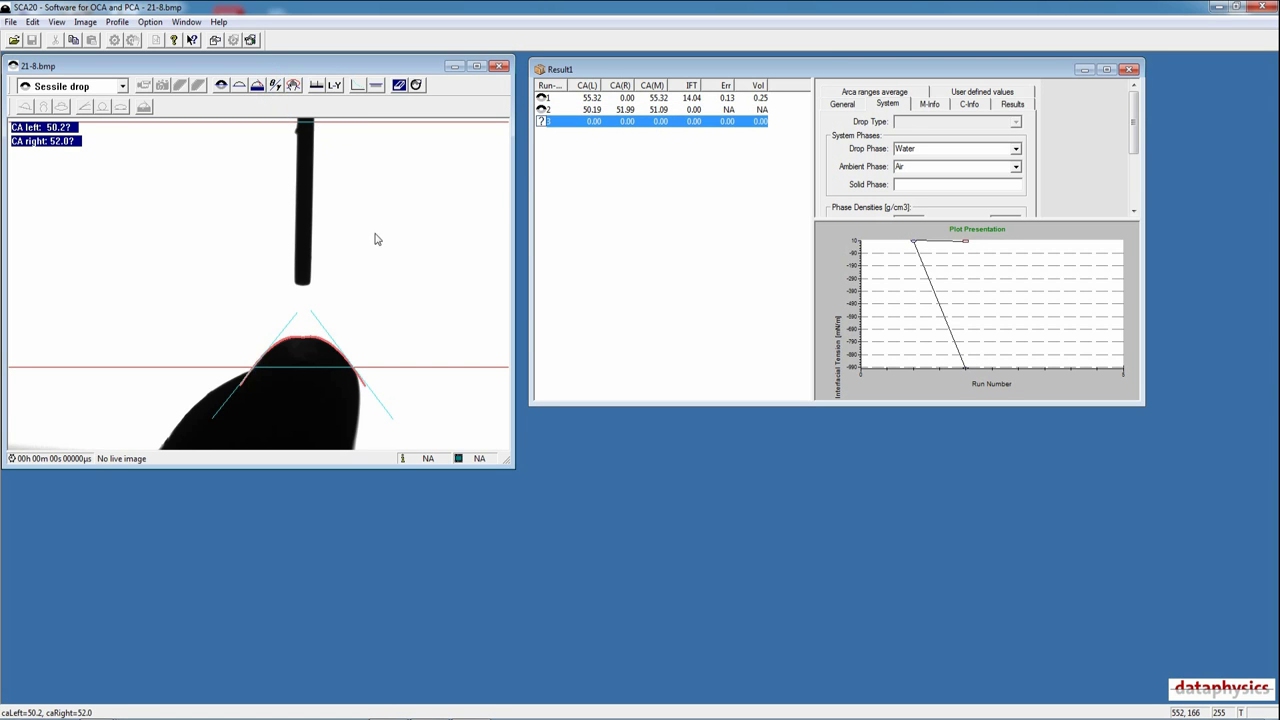
# Set the contact angle calculation method to circle fitting in the general preferences and recompute the drop's contact angle
pyautogui.click(33, 22)
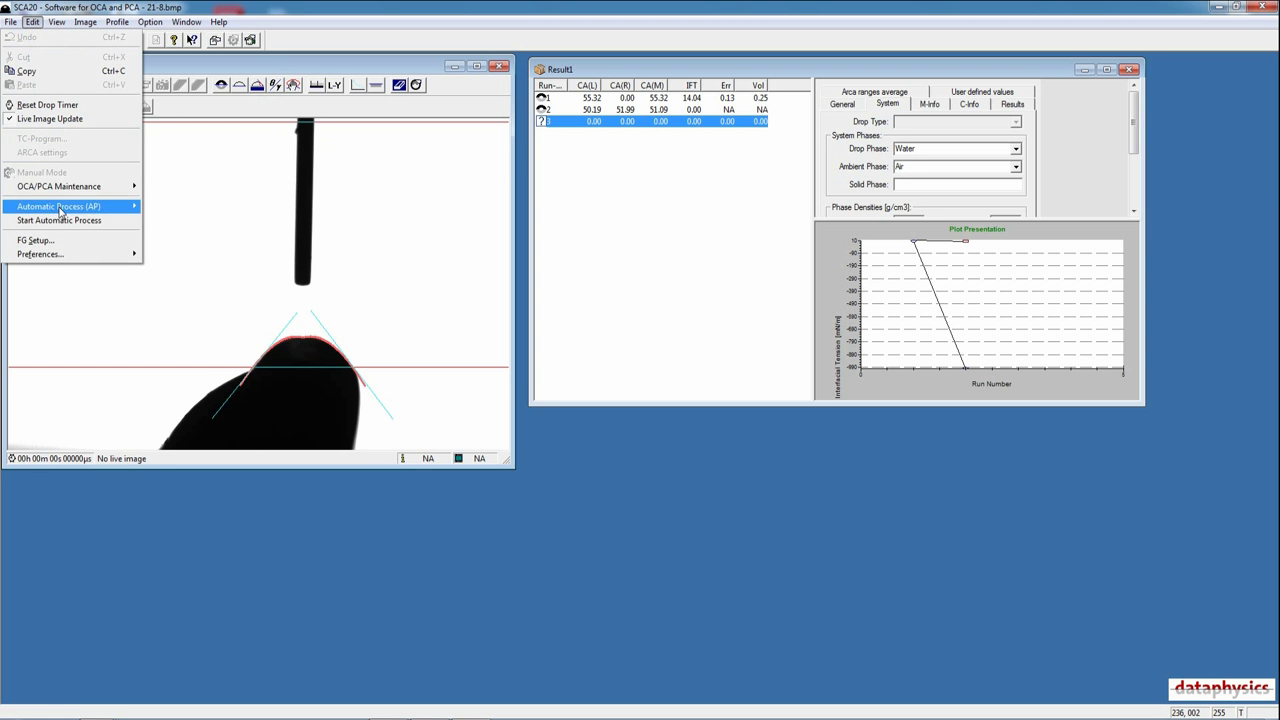
pyautogui.moveTo(93, 262)
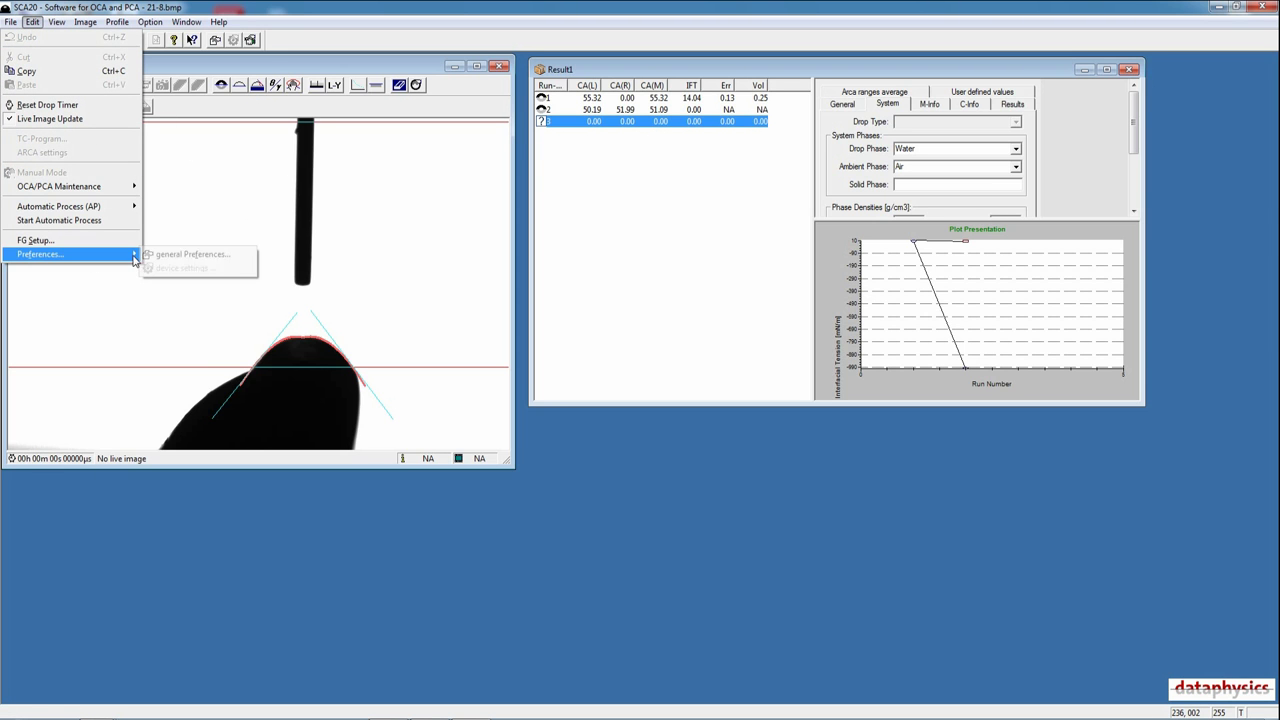
pyautogui.click(190, 254)
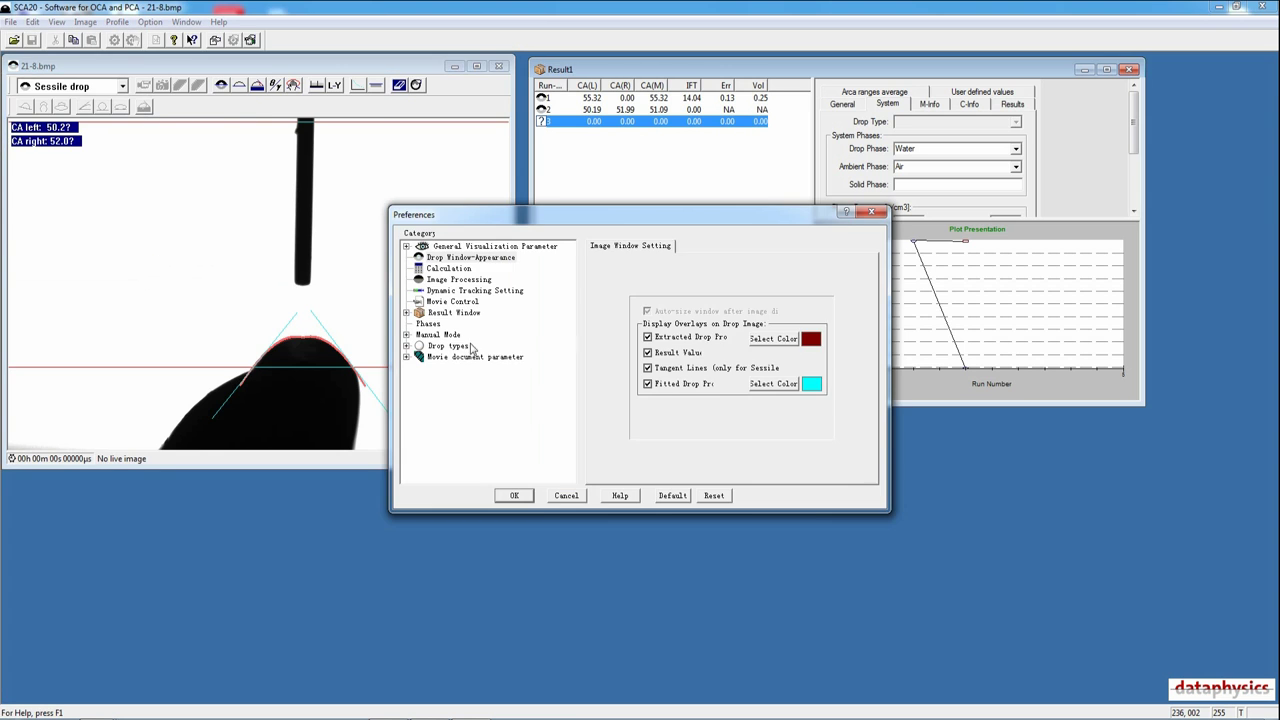
pyautogui.click(449, 268)
pyautogui.click(760, 421)
pyautogui.click(738, 434)
pyautogui.click(514, 495)
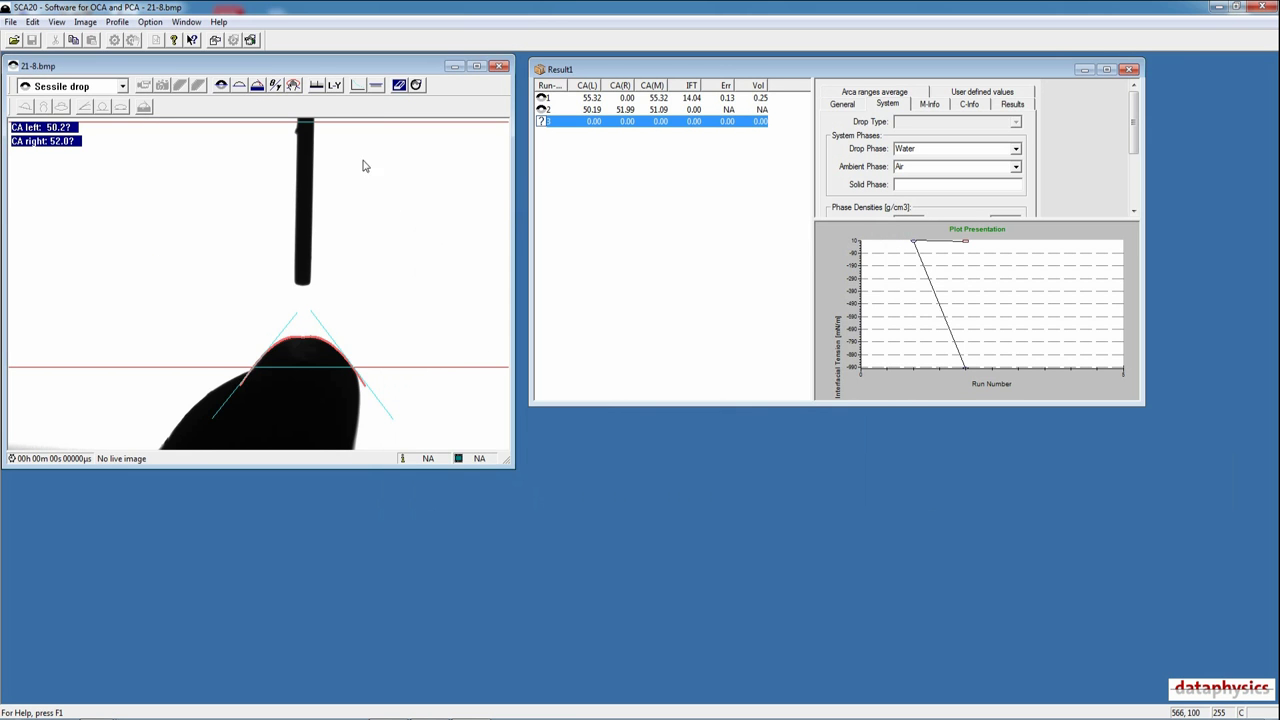
pyautogui.click(278, 86)
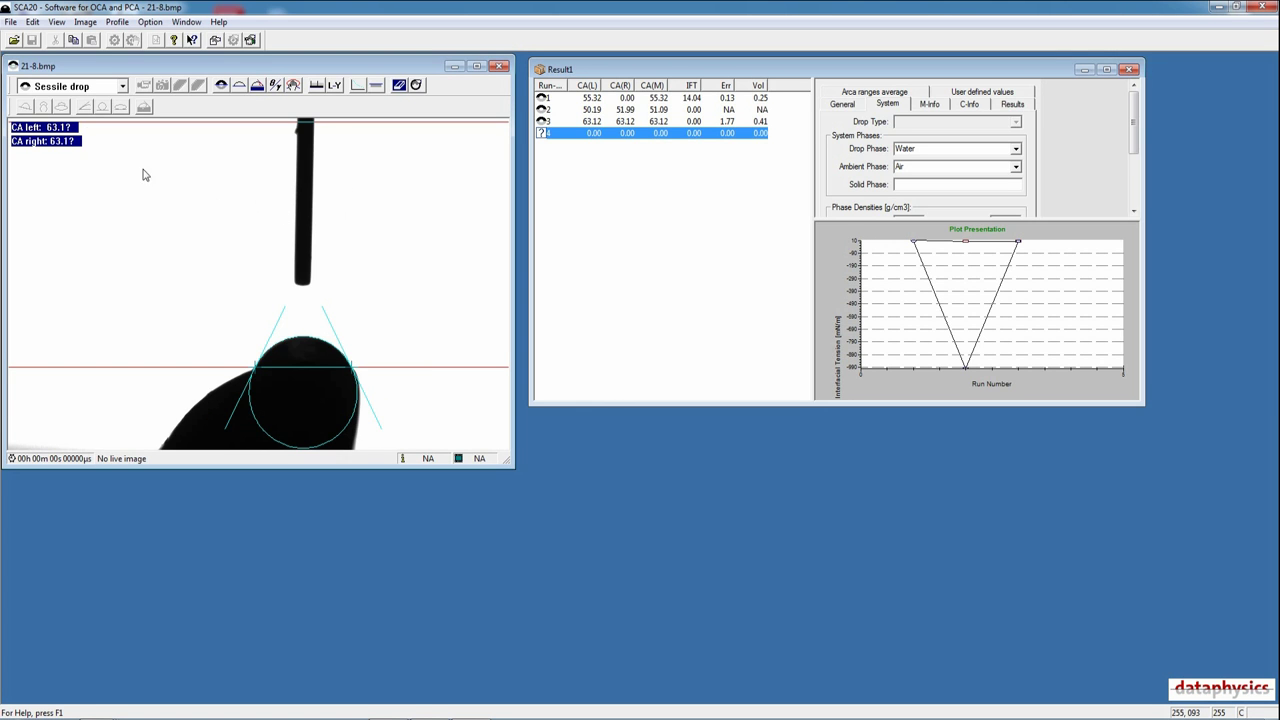
# Set the calculation method to ellipse fitting and recompute the contact angle, both with that method and with the Laplace-Young fit
pyautogui.click(33, 22)
pyautogui.moveTo(60, 252)
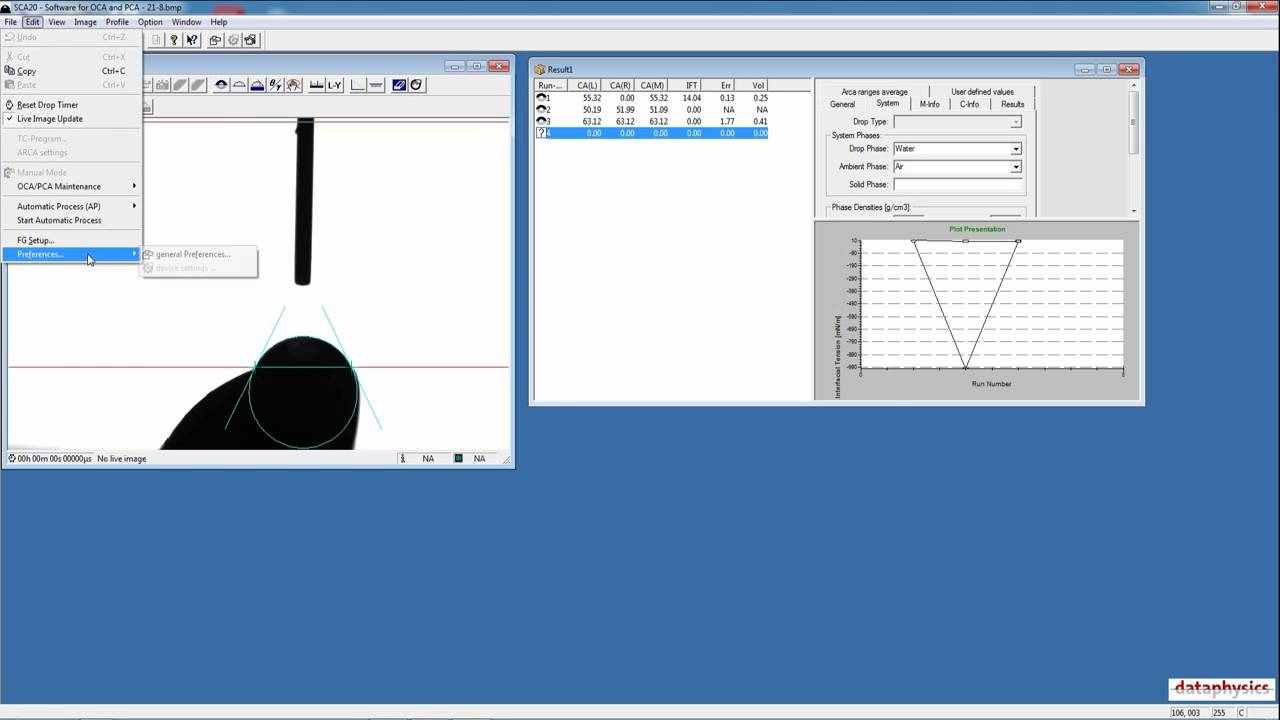
pyautogui.click(165, 255)
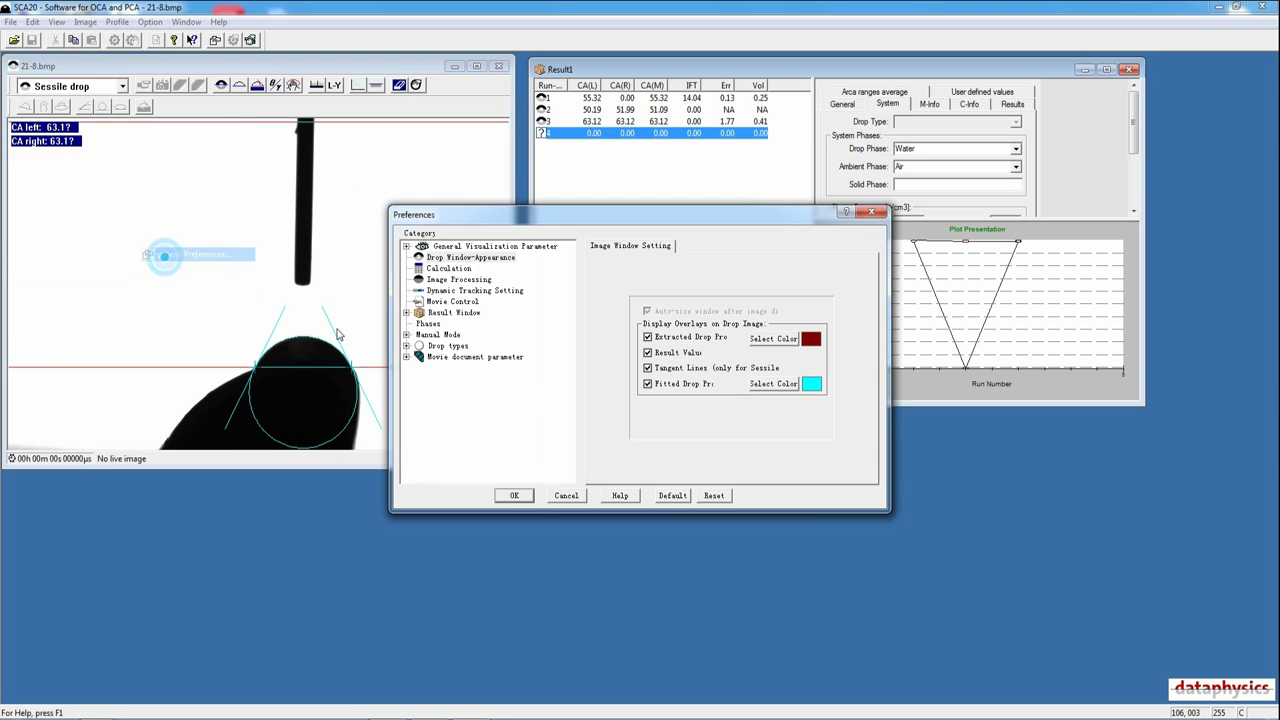
pyautogui.click(448, 268)
pyautogui.click(812, 421)
pyautogui.click(745, 433)
pyautogui.click(512, 494)
pyautogui.click(293, 87)
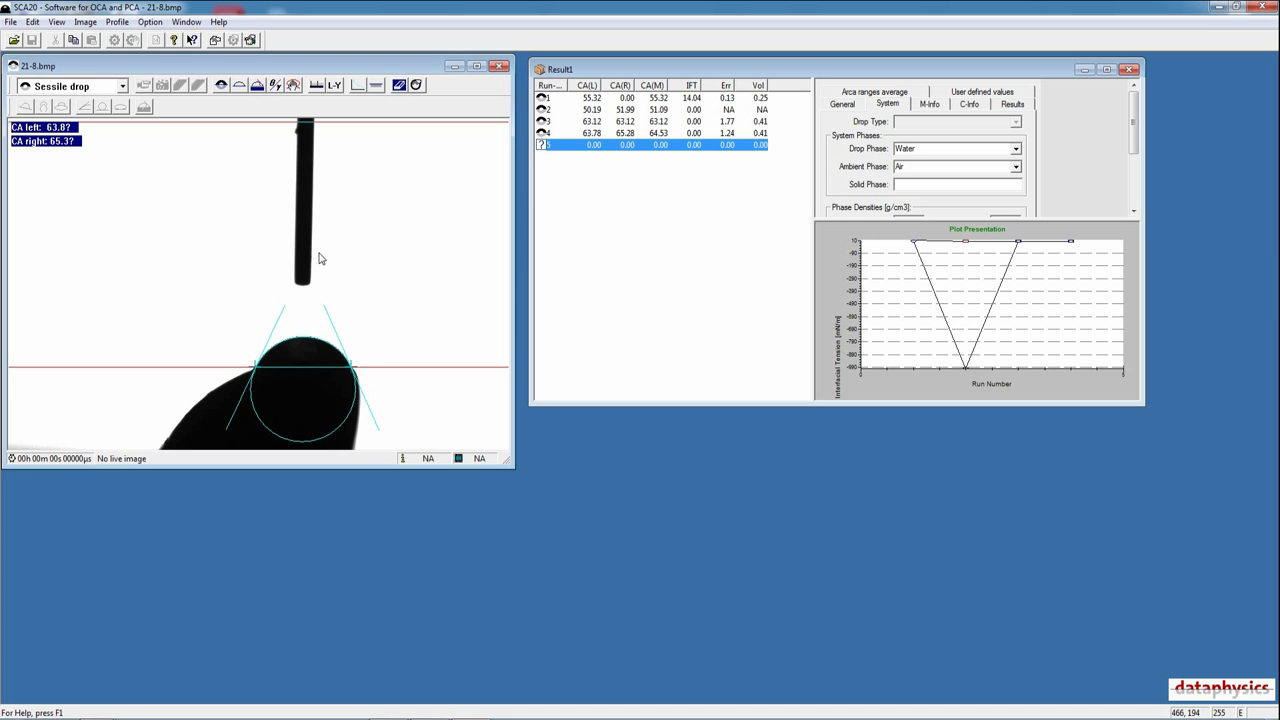
pyautogui.click(336, 85)
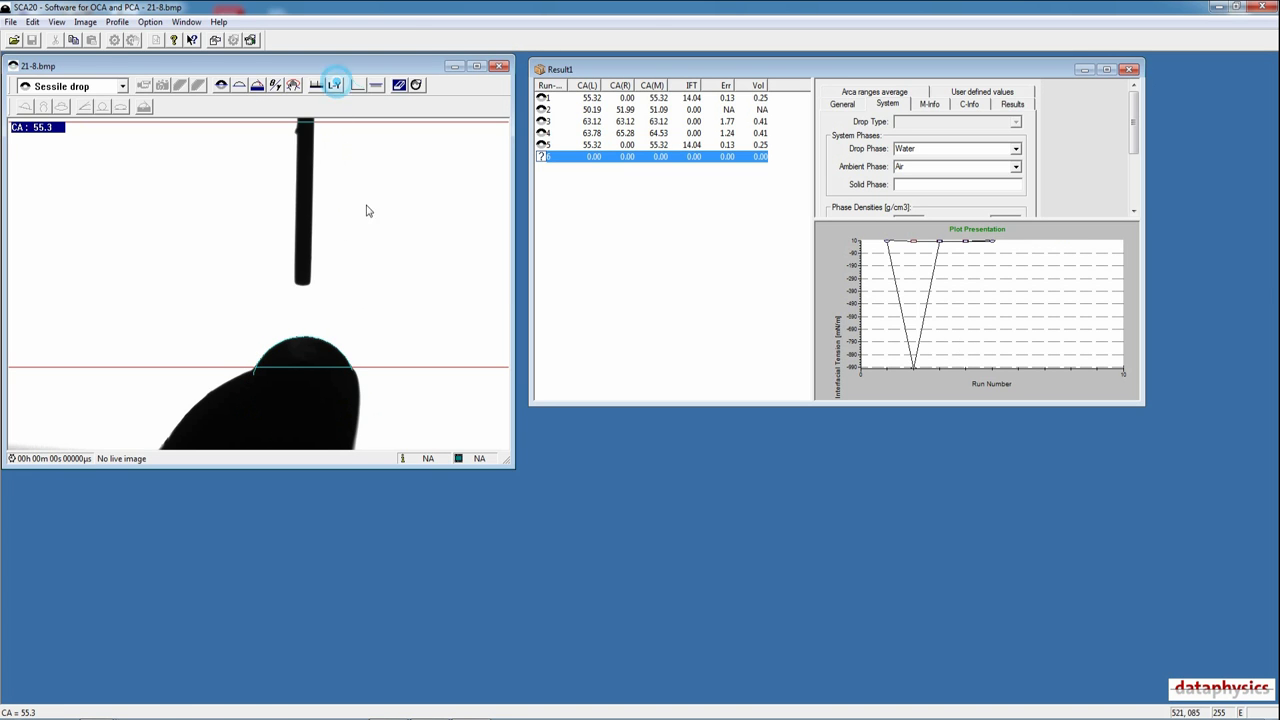